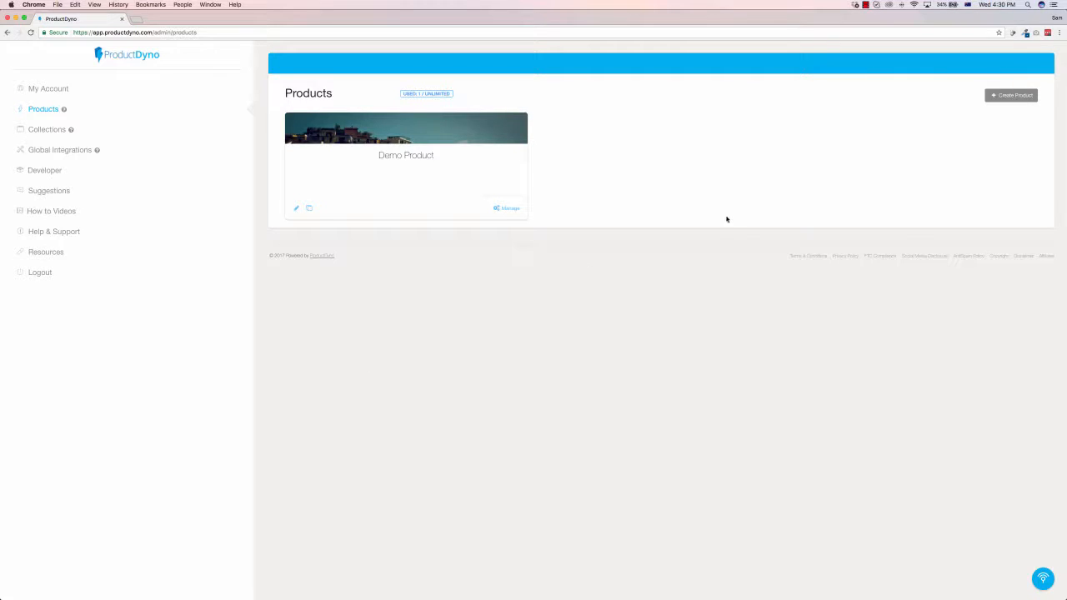
# Step: Start a new product with the Wizard option and name it Demo Video
pyautogui.click(1005, 97)
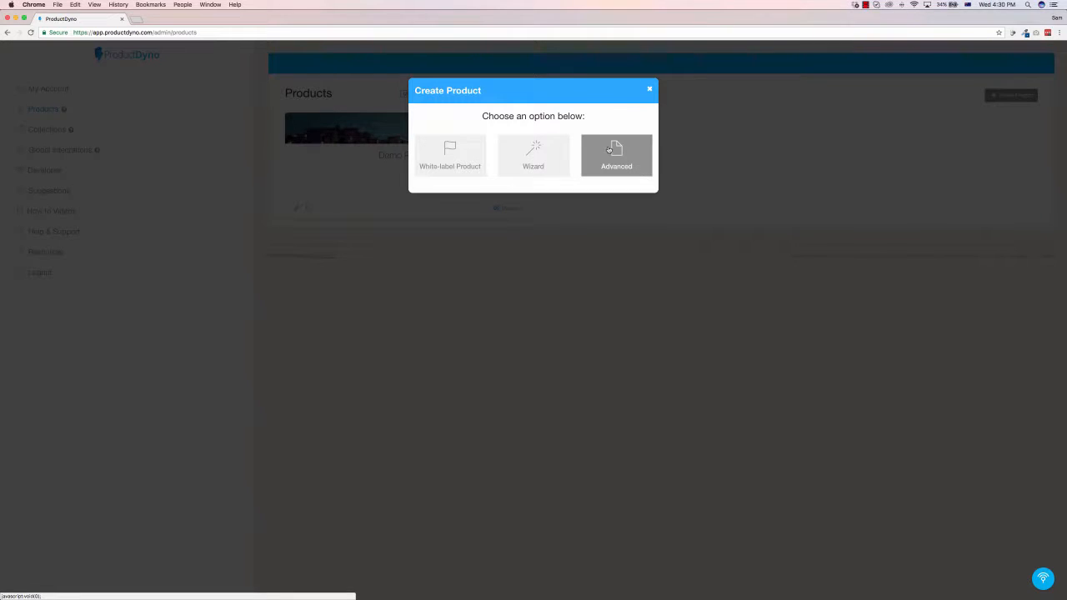
pyautogui.click(546, 154)
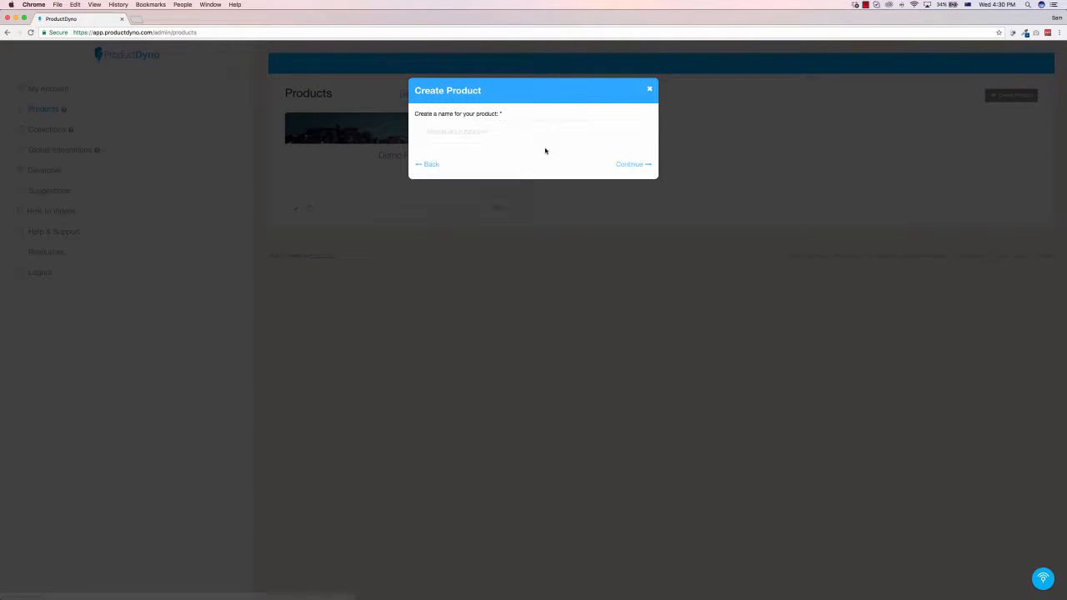
pyautogui.click(514, 129)
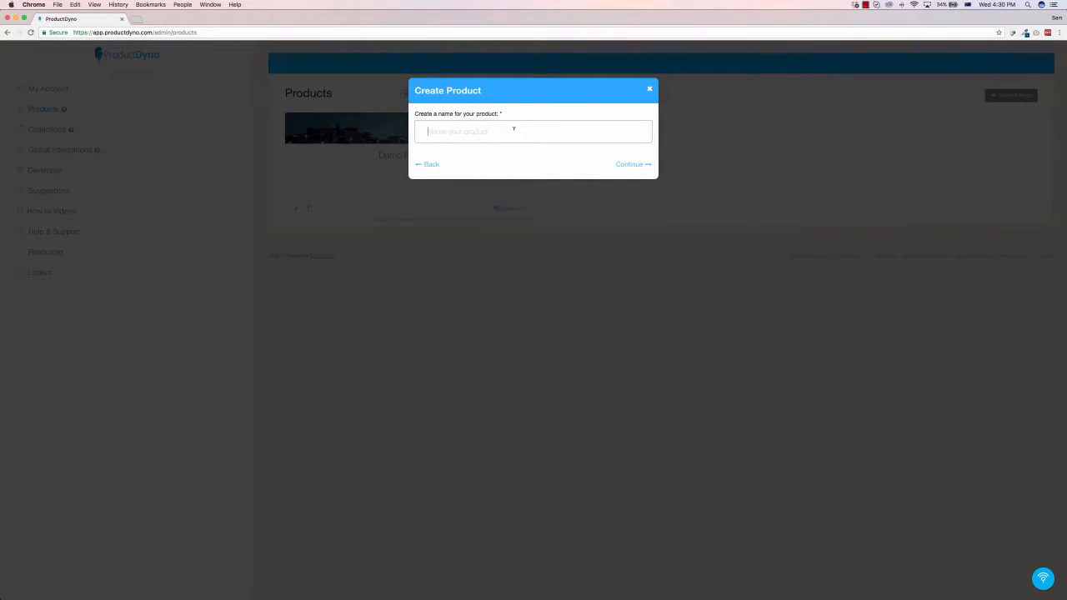
pyautogui.write('Demo')
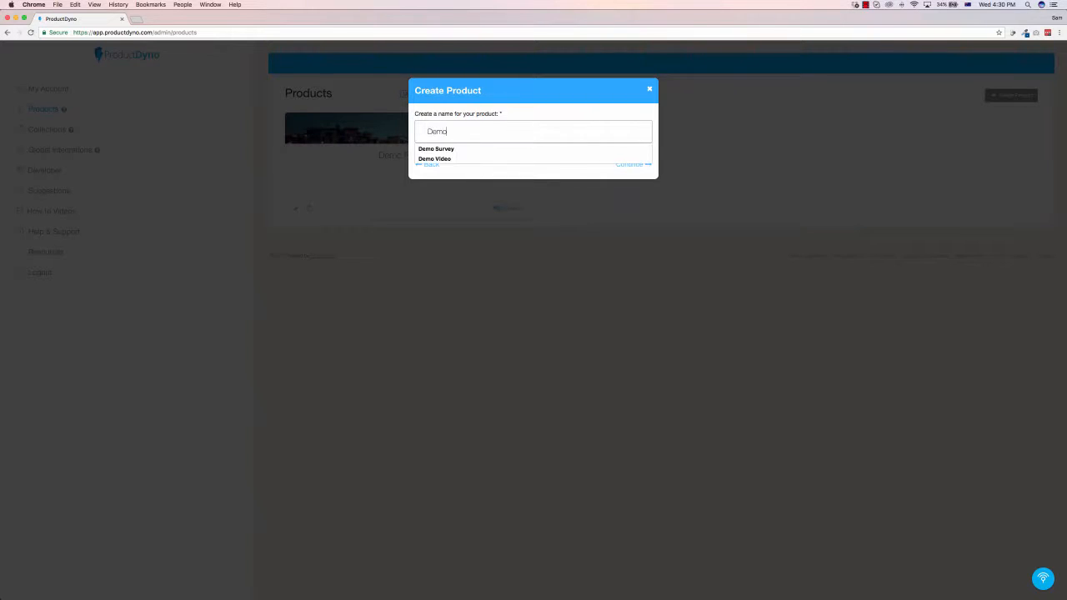
pyautogui.write(' Video')
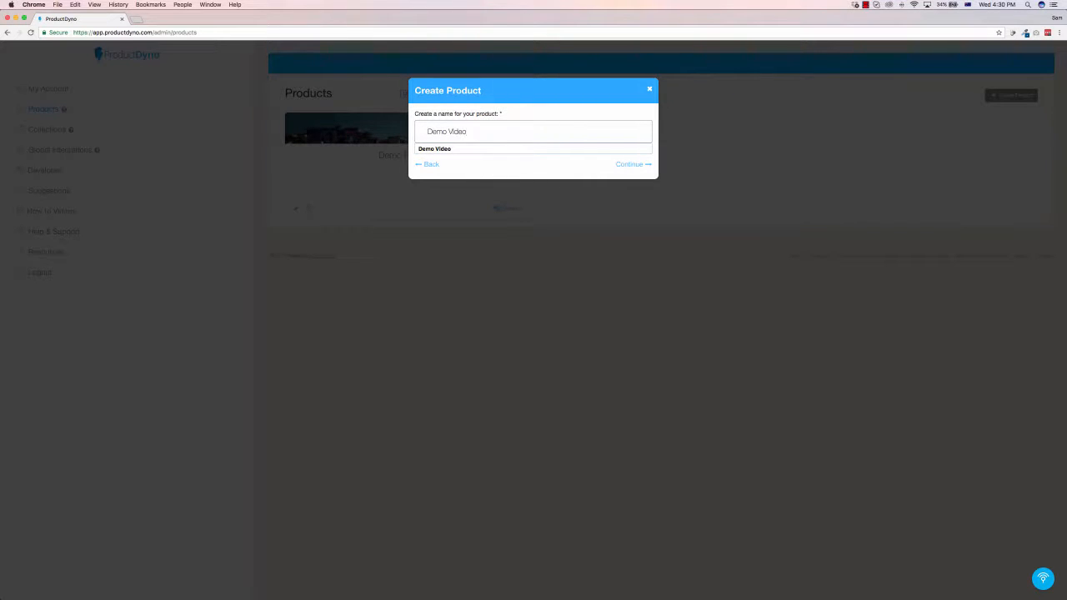
pyautogui.click(623, 164)
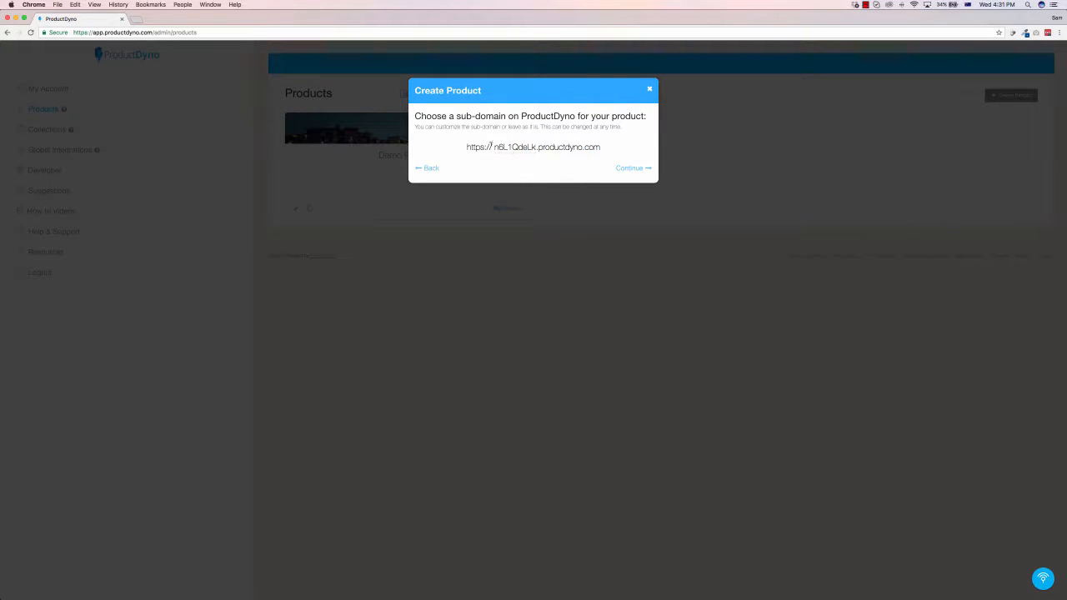
# Step: Set the product's sub-domain to samspreviews.productdyno.com and continue the setup
pyautogui.doubleClick(496, 147)
pyautogui.write('samspreviews')
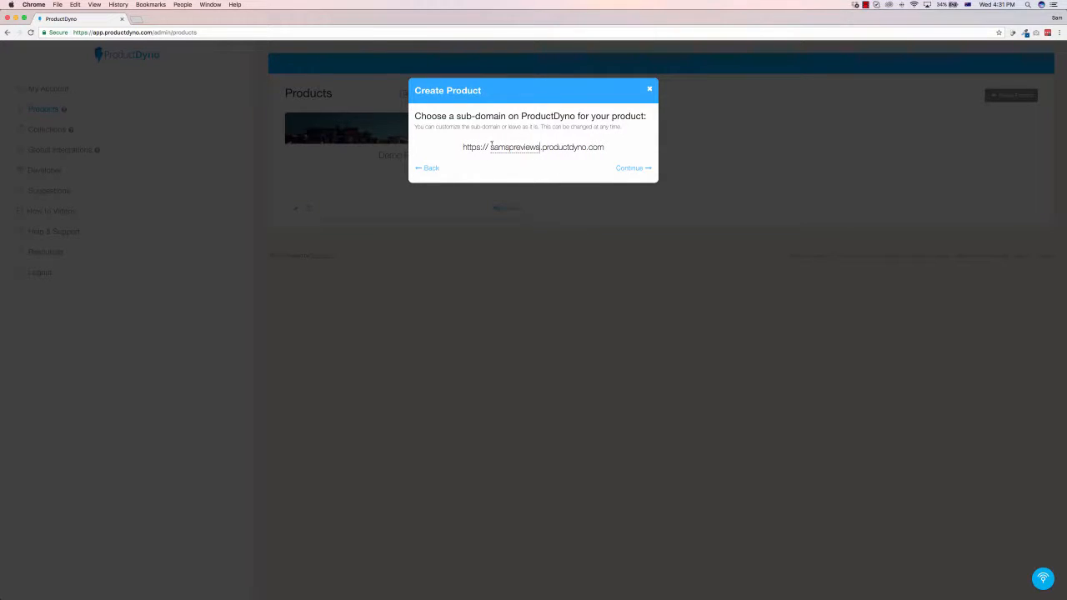
pyautogui.click(641, 169)
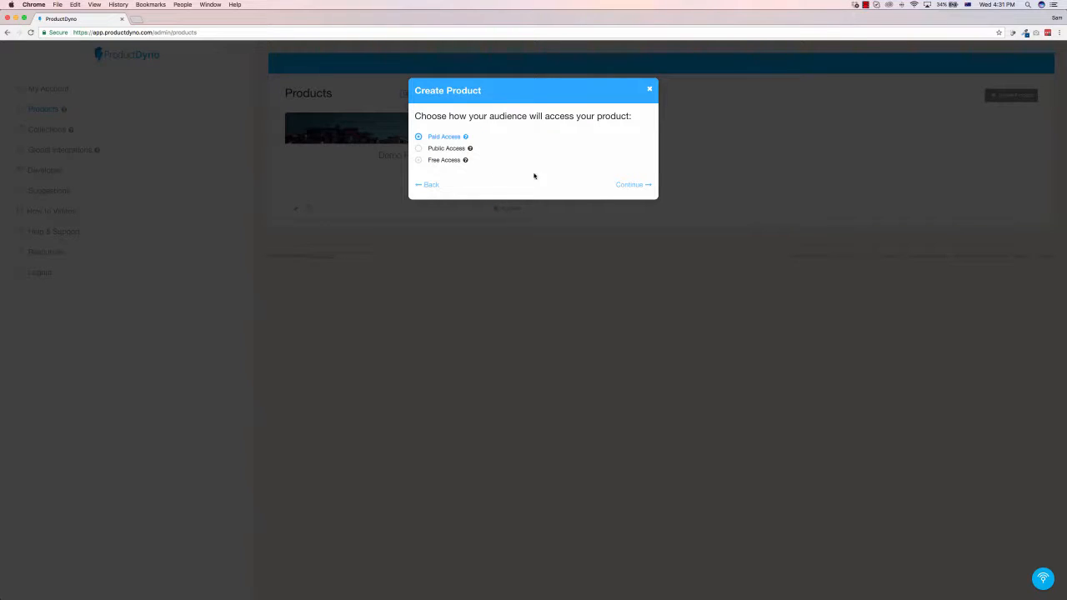
# Step: Keep Paid Access for the audience and choose On ProductDyno as the product content's hosting location
pyautogui.click(631, 184)
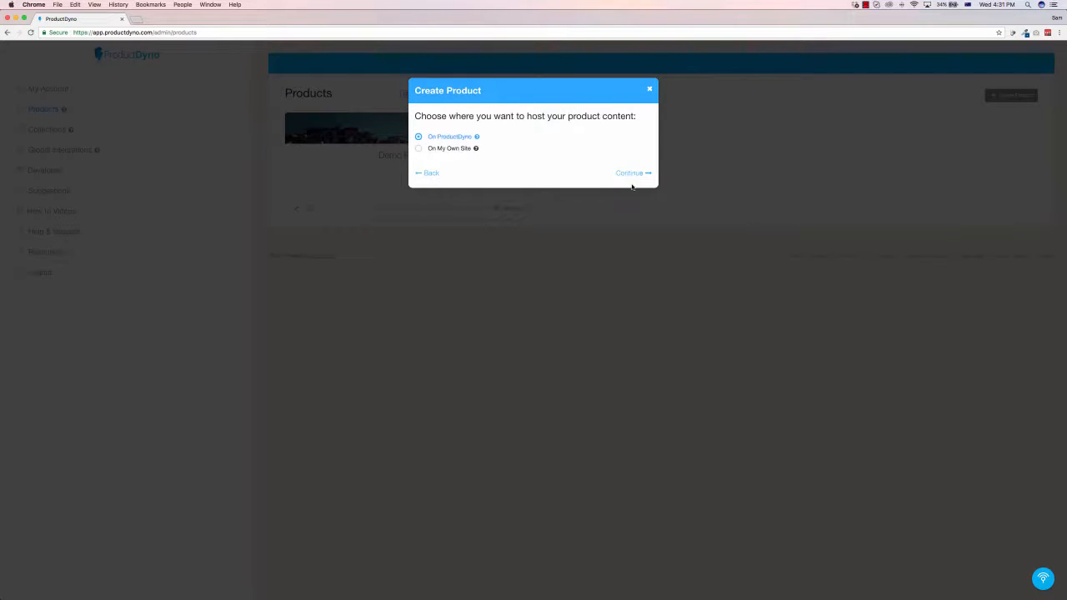
pyautogui.click(418, 150)
pyautogui.click(419, 138)
pyautogui.moveTo(476, 138)
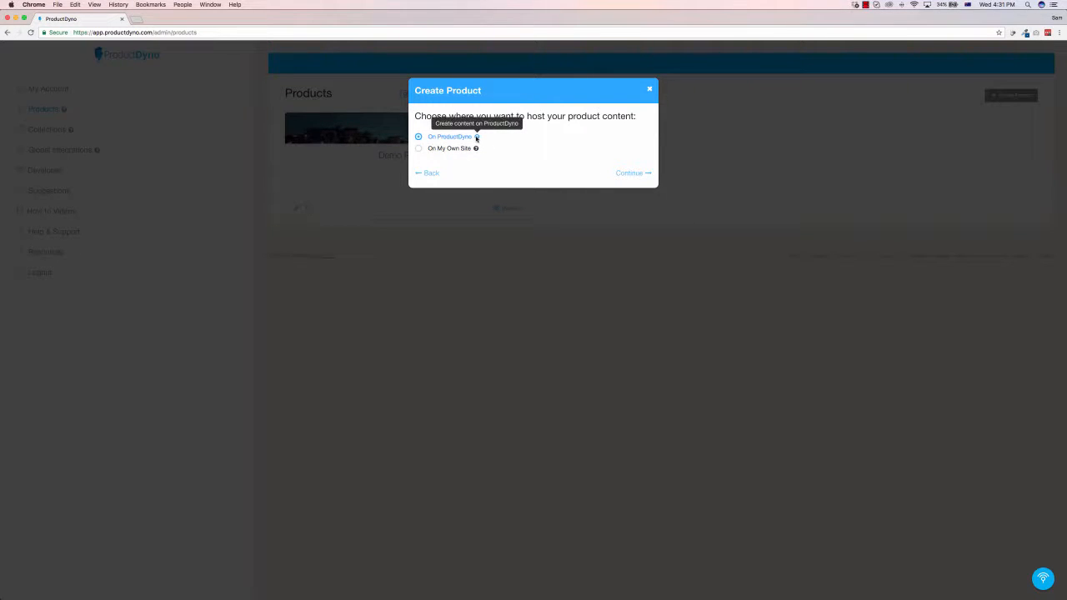
pyautogui.click(635, 173)
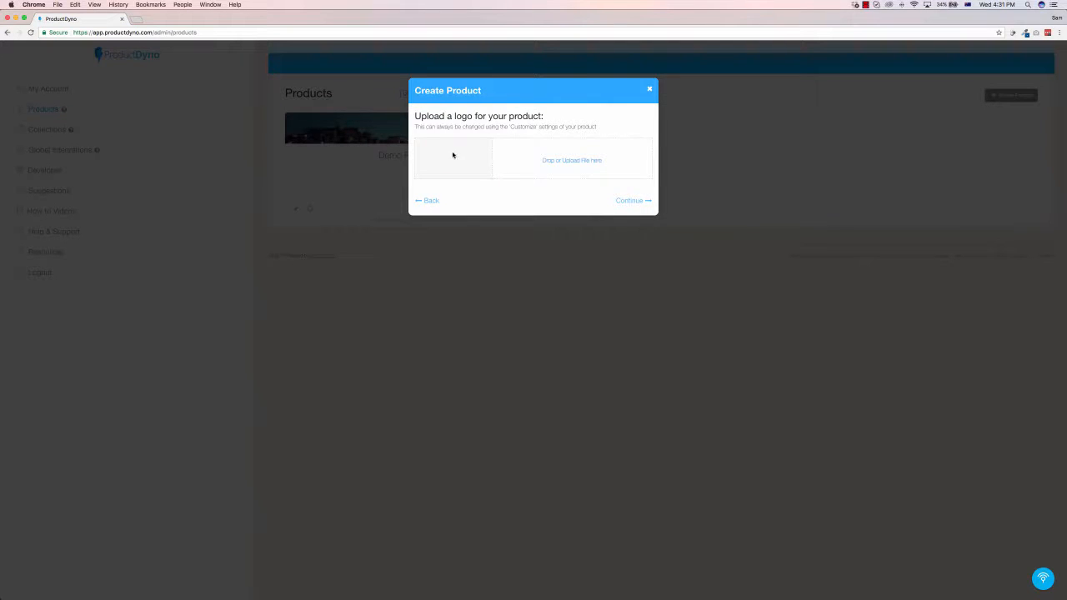
# Step: Upload Logo-Sam.png as the product logo and finish creating the product
pyautogui.click(581, 160)
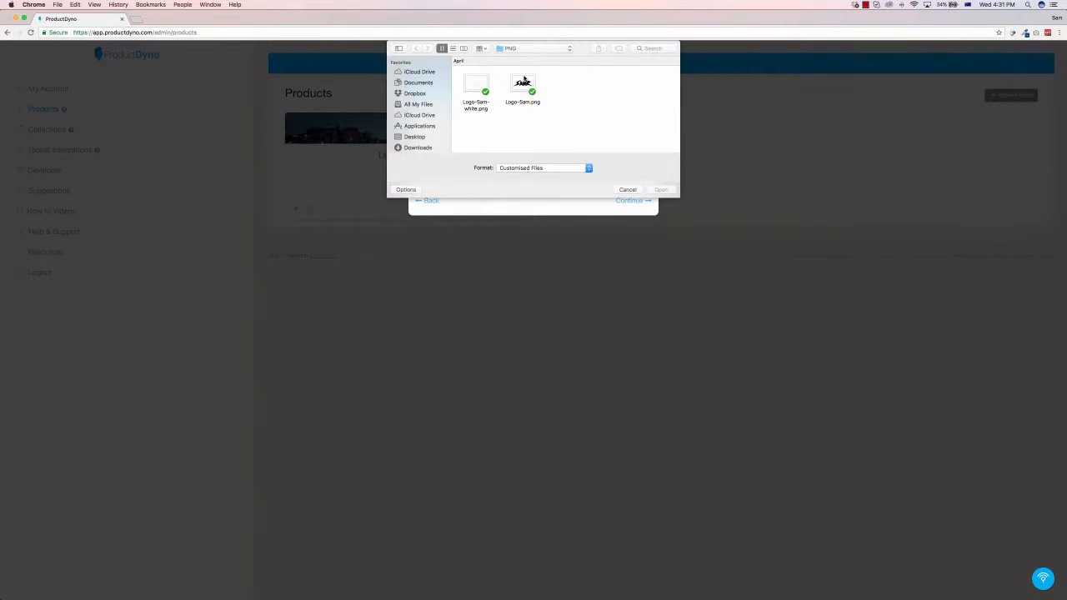
pyautogui.doubleClick(524, 80)
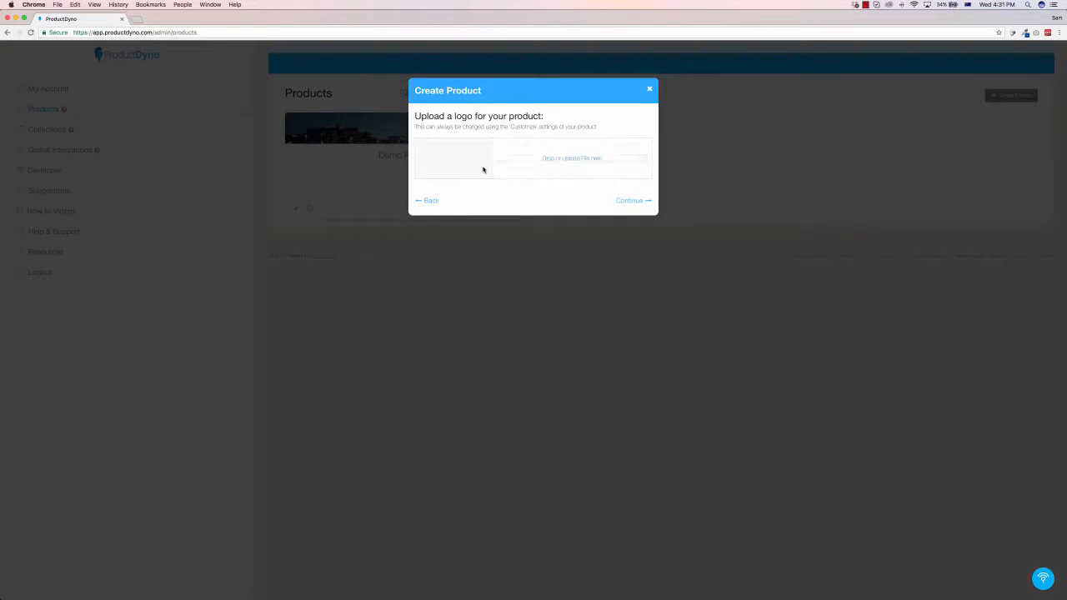
pyautogui.click(637, 202)
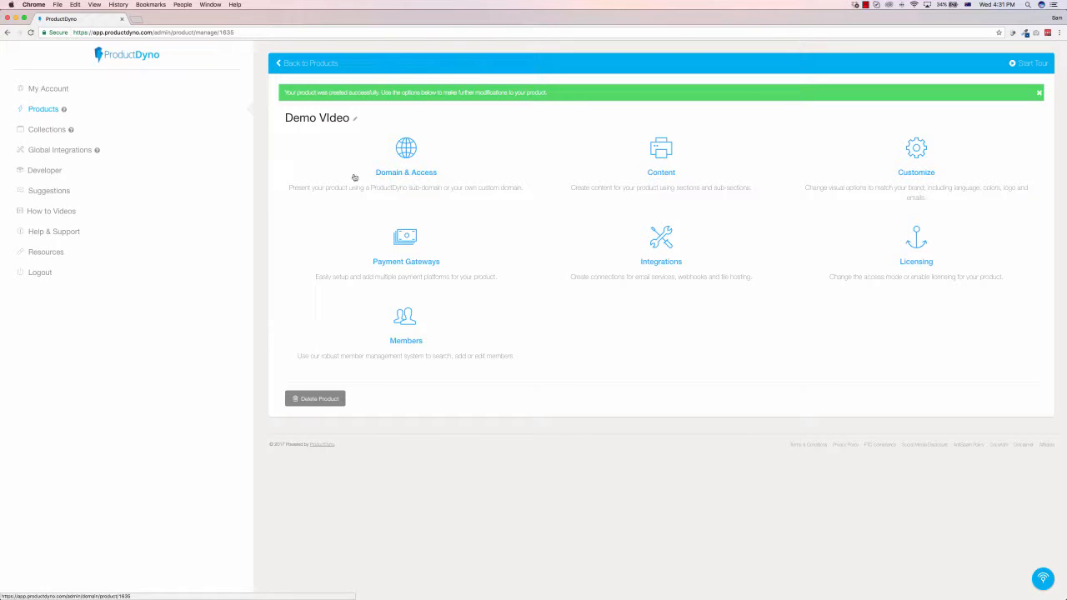
# Step: Review the product's Domain & Access settings, including the custom domain setup instructions, and return to the product overview
pyautogui.click(397, 153)
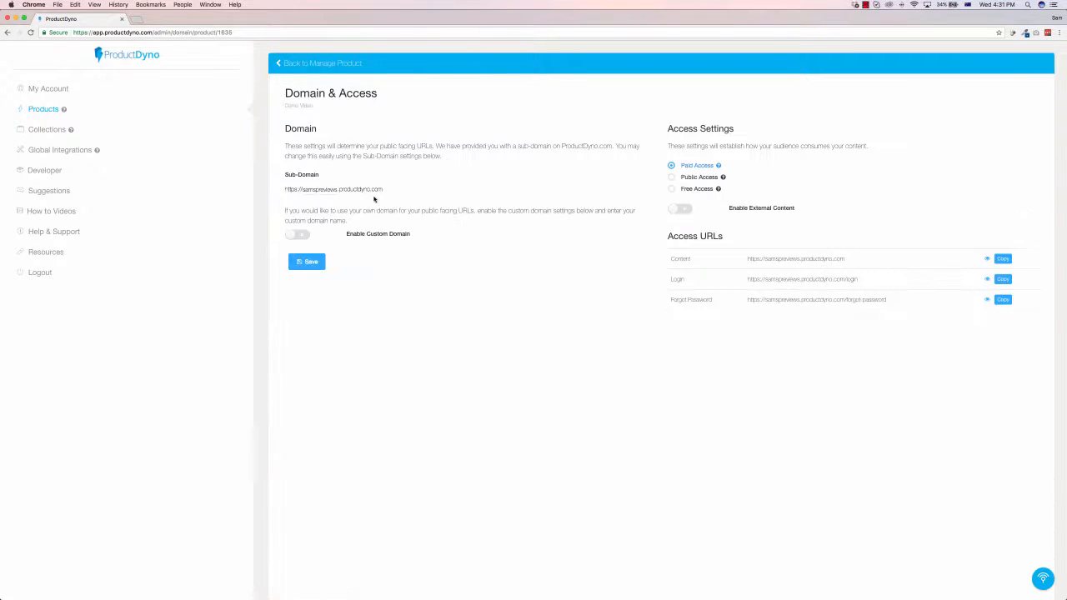
pyautogui.click(294, 235)
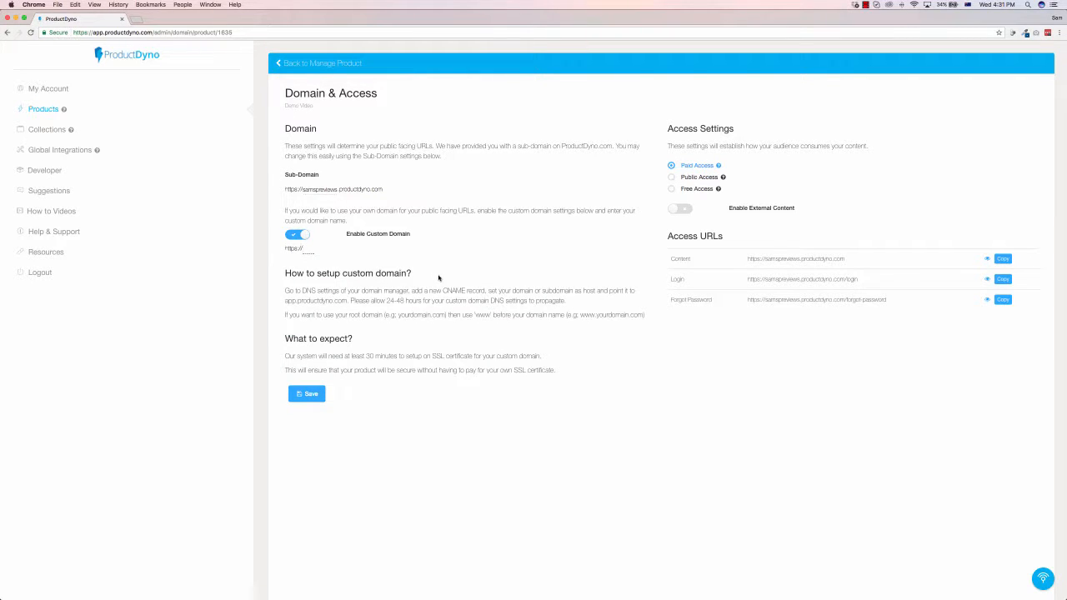
pyautogui.scroll(-1, 306, 238)
pyautogui.click(301, 219)
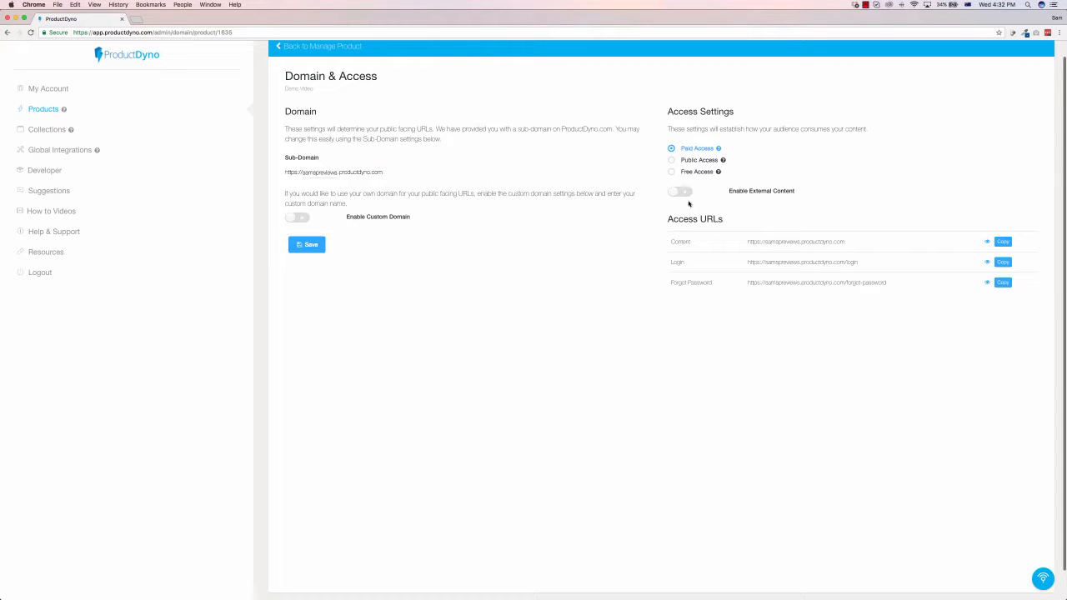
pyautogui.click(309, 47)
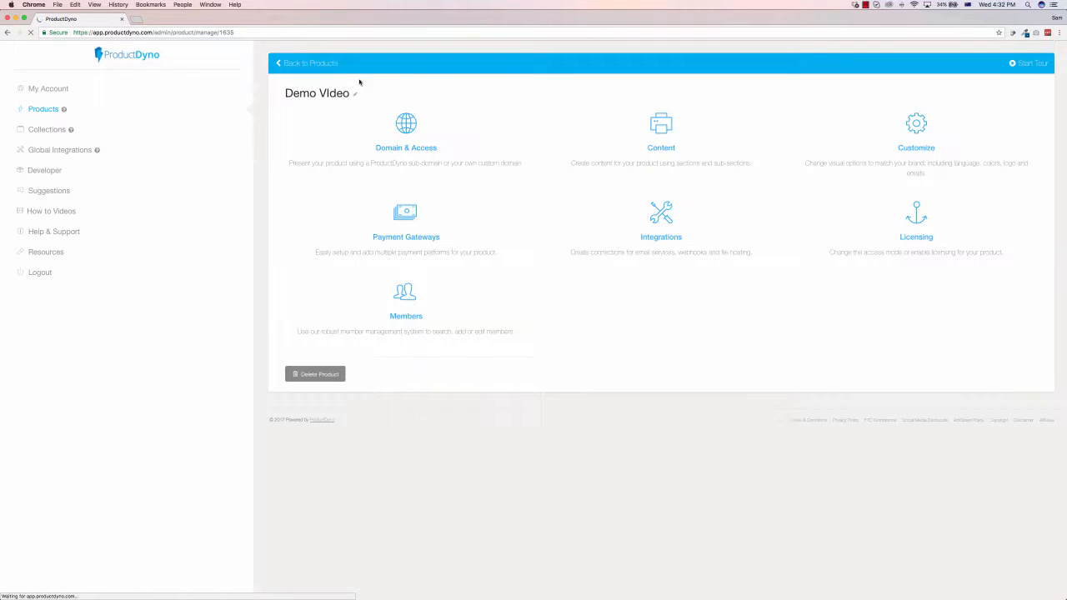
# Step: In the product's content, rename the first main section to Demo Sample Page, keep its description and image, and save
pyautogui.click(661, 123)
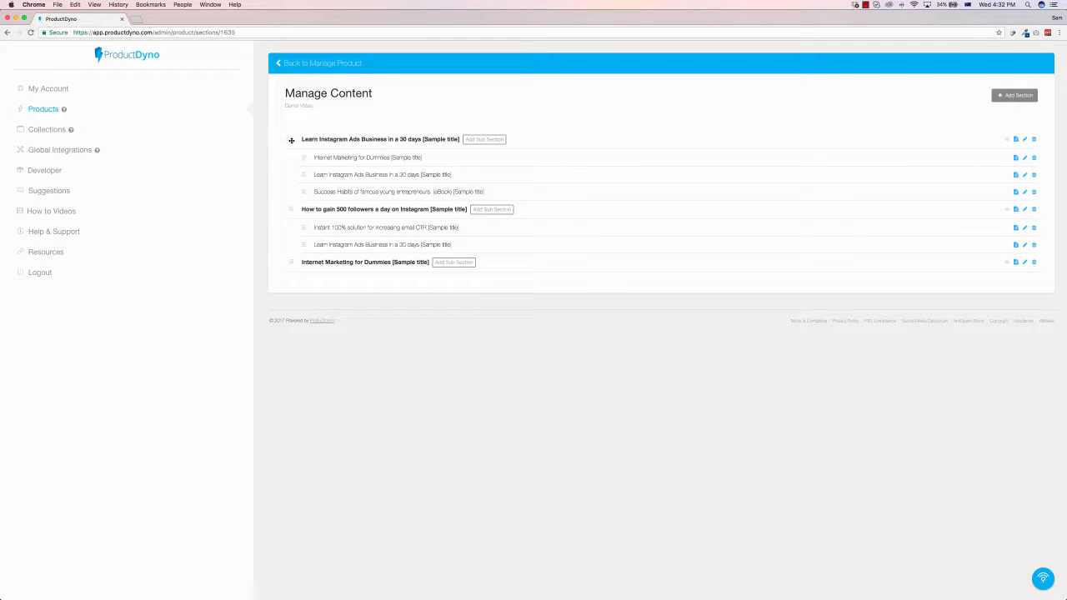
pyautogui.moveTo(302, 139); pyautogui.dragTo(462, 137)
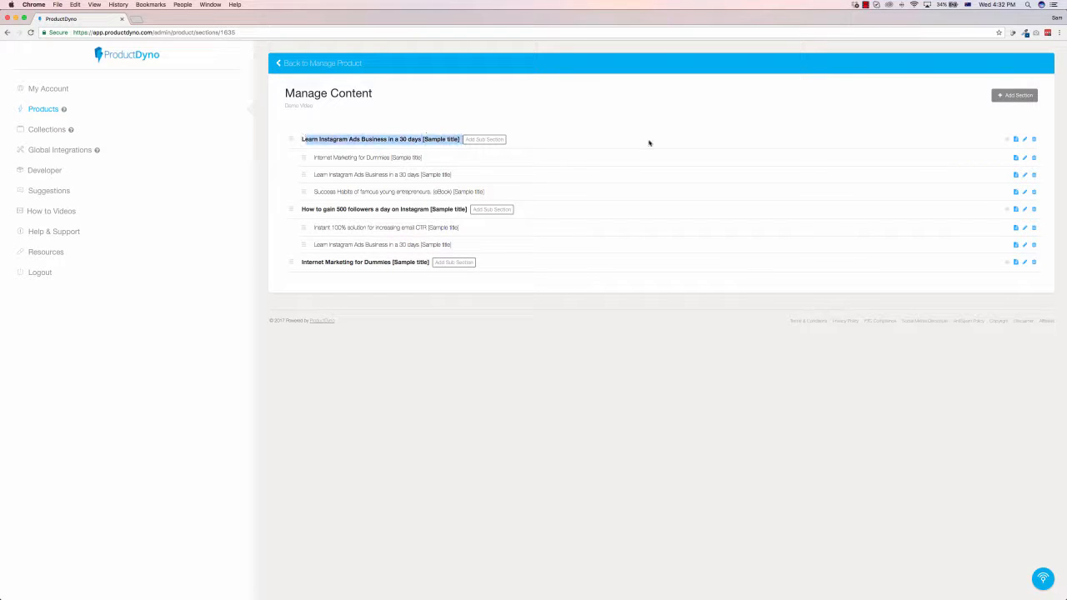
pyautogui.click(834, 142)
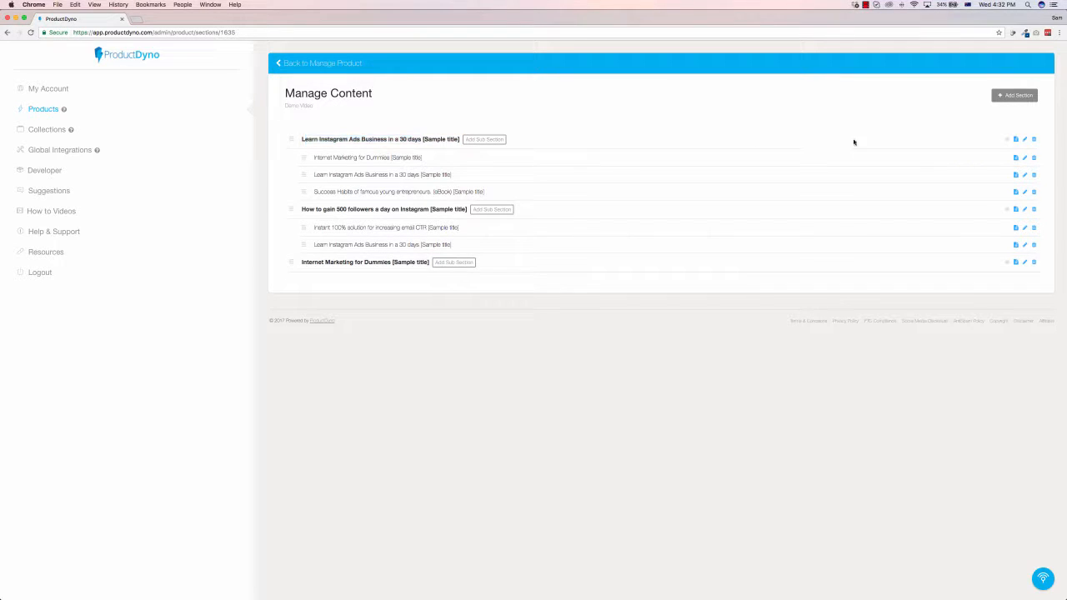
pyautogui.click(1024, 140)
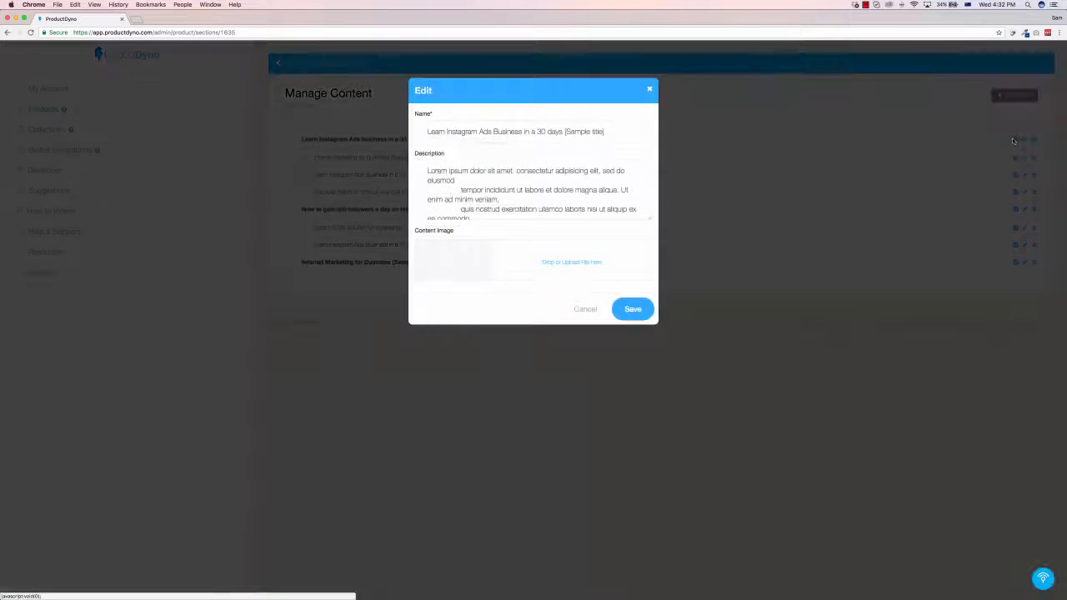
pyautogui.tripleClick(610, 132)
pyautogui.write('D')
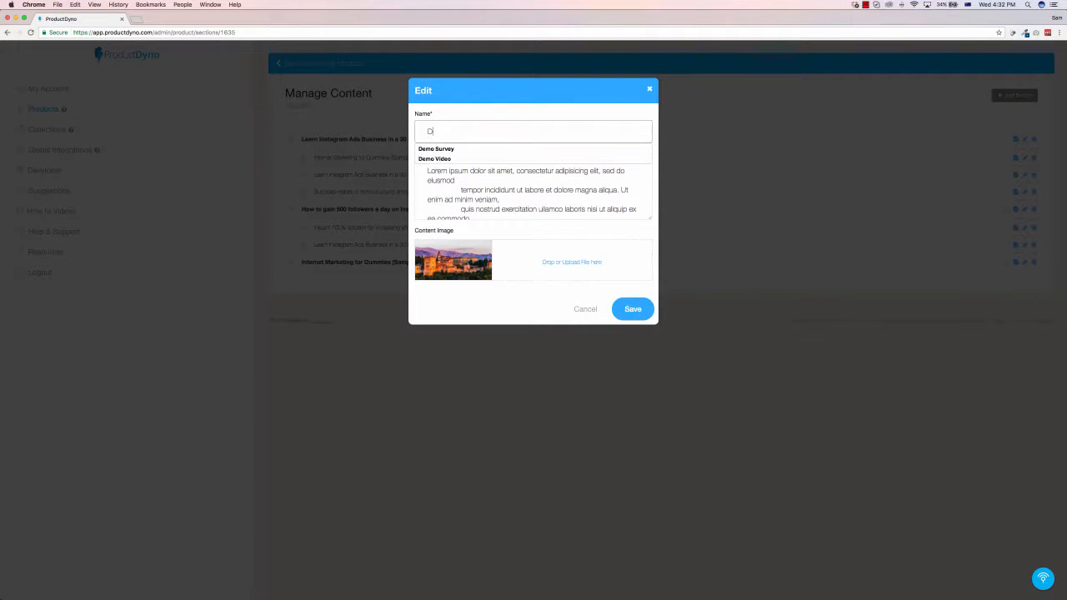
pyautogui.write('emo Sample Page')
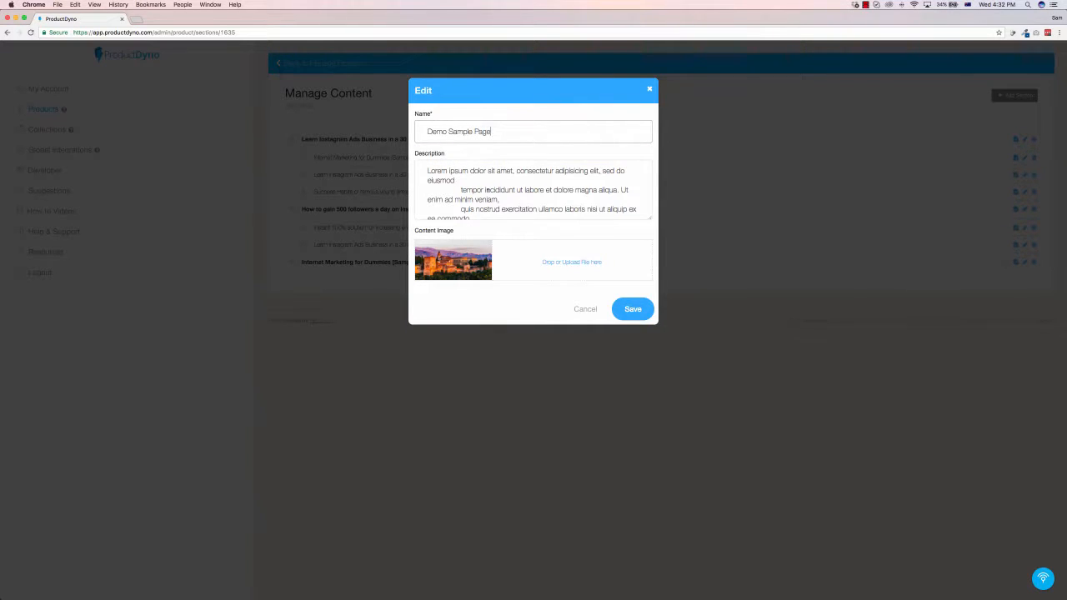
pyautogui.click(488, 190)
pyautogui.moveTo(428, 165); pyautogui.dragTo(580, 243)
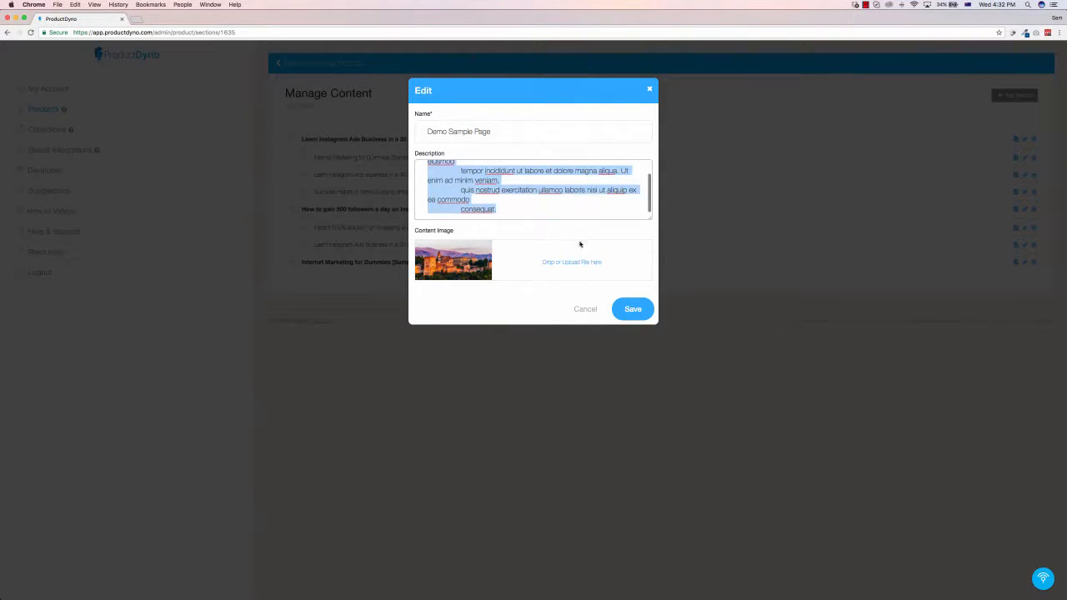
pyautogui.click(505, 210)
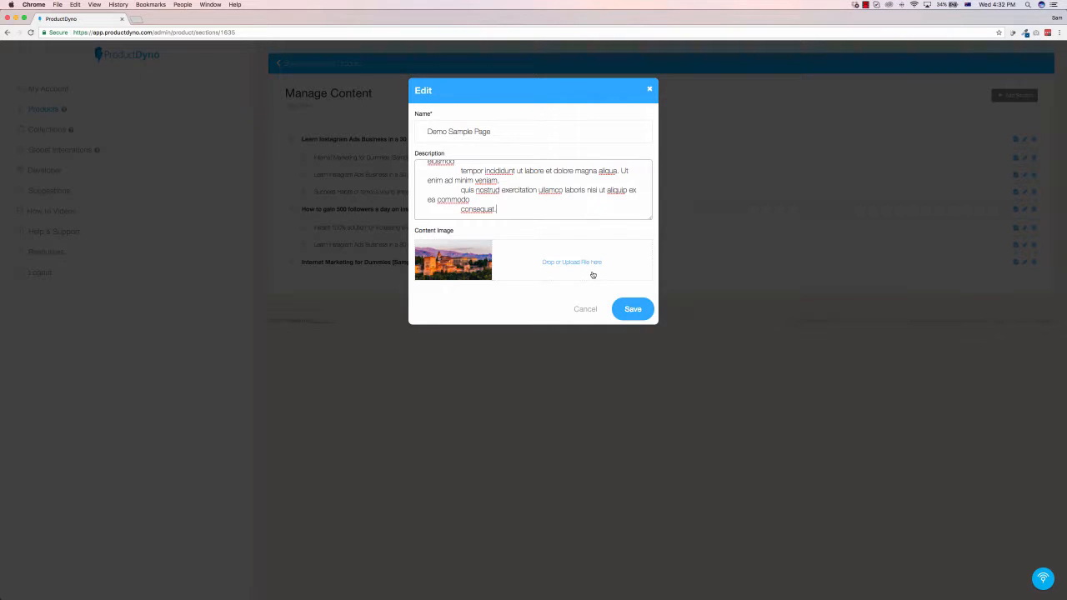
pyautogui.click(631, 308)
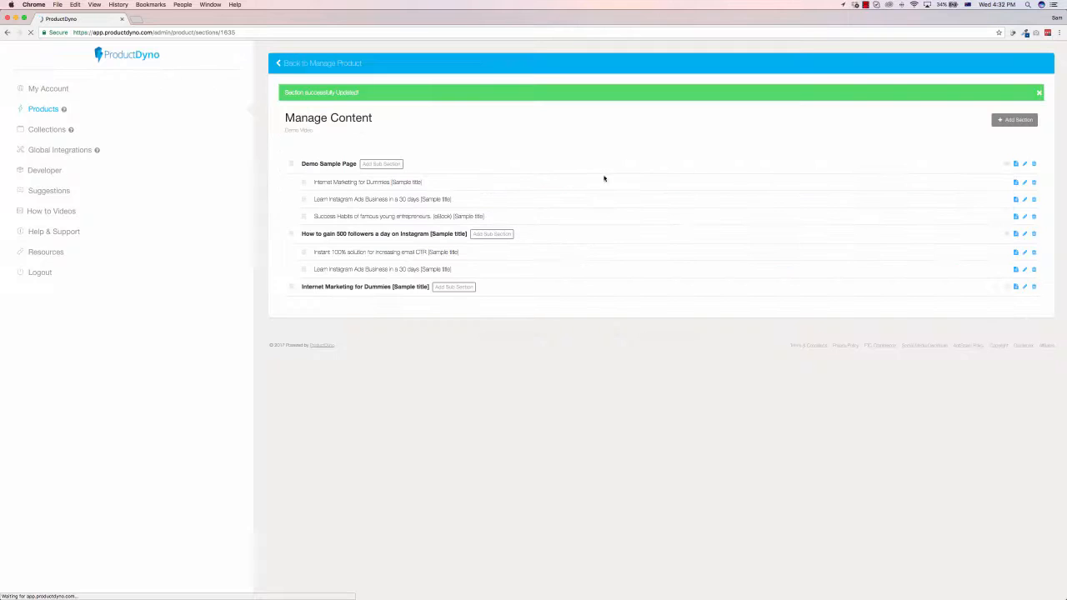
# Step: Delete the sub-section "Success Habits of famous young entrepreneurs. (eBook)" from Demo Sample Page
pyautogui.click(384, 164)
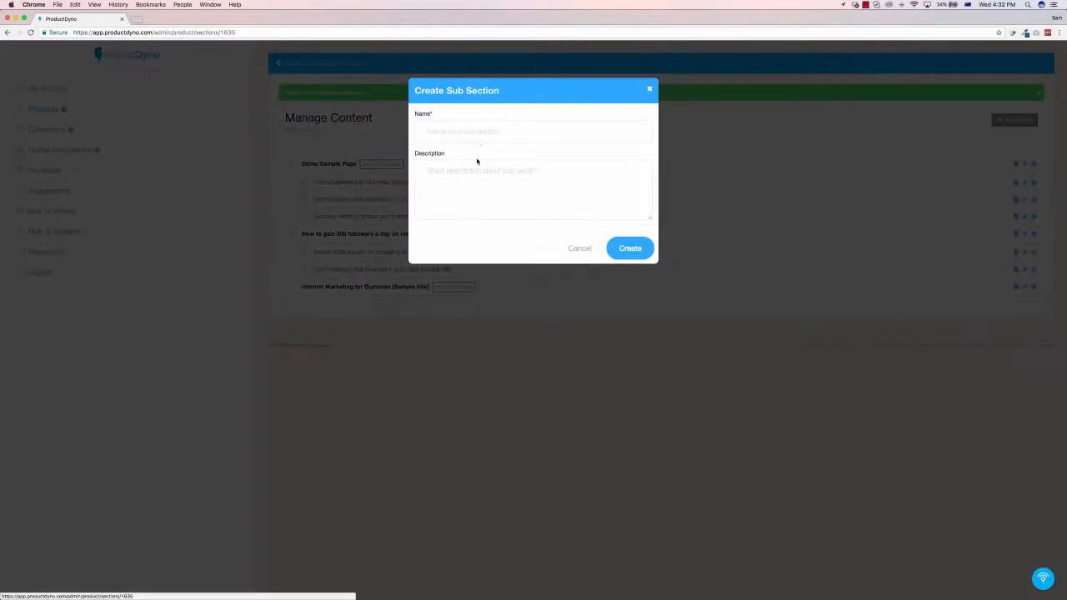
pyautogui.click(651, 90)
pyautogui.moveTo(367, 182); pyautogui.dragTo(374, 200)
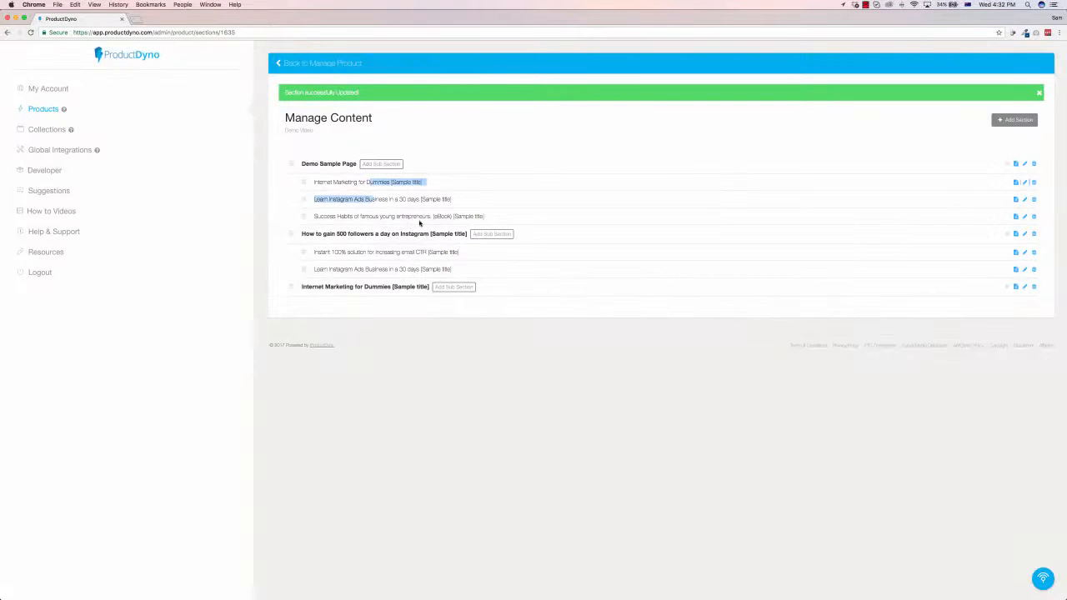
pyautogui.click(667, 216)
pyautogui.click(1033, 216)
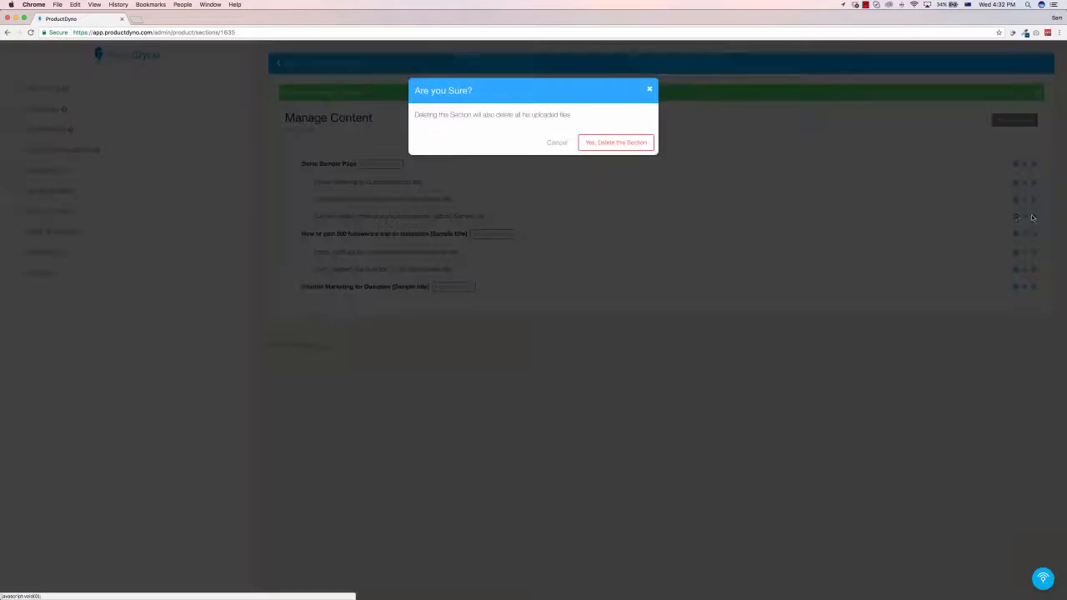
pyautogui.click(613, 142)
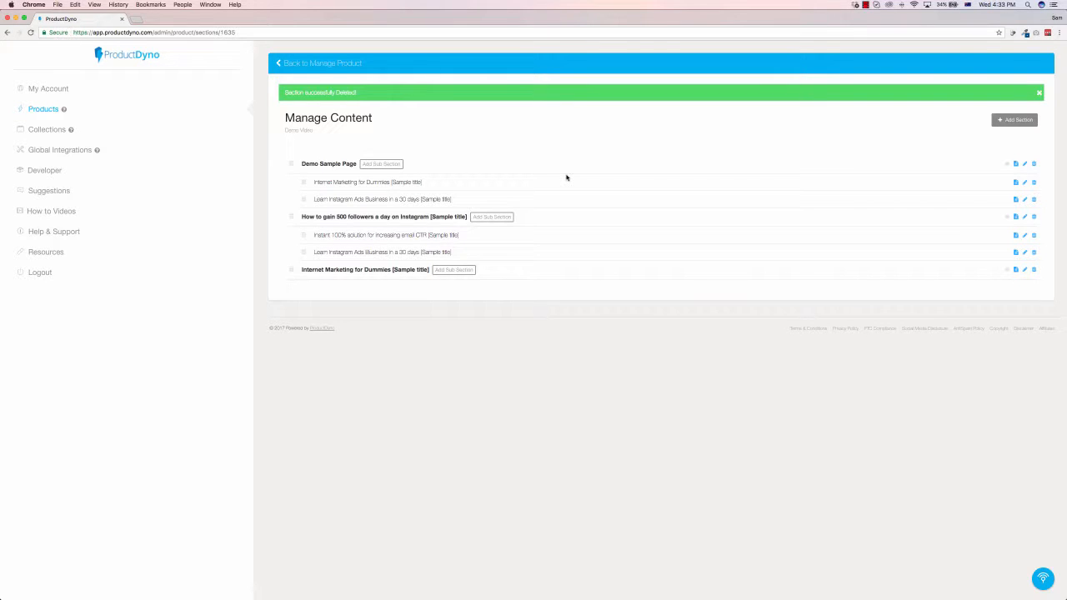
# Step: Open Demo Sample Page's content, check its supporting files, and enable drip content, editing the number of days after joining
pyautogui.click(1015, 164)
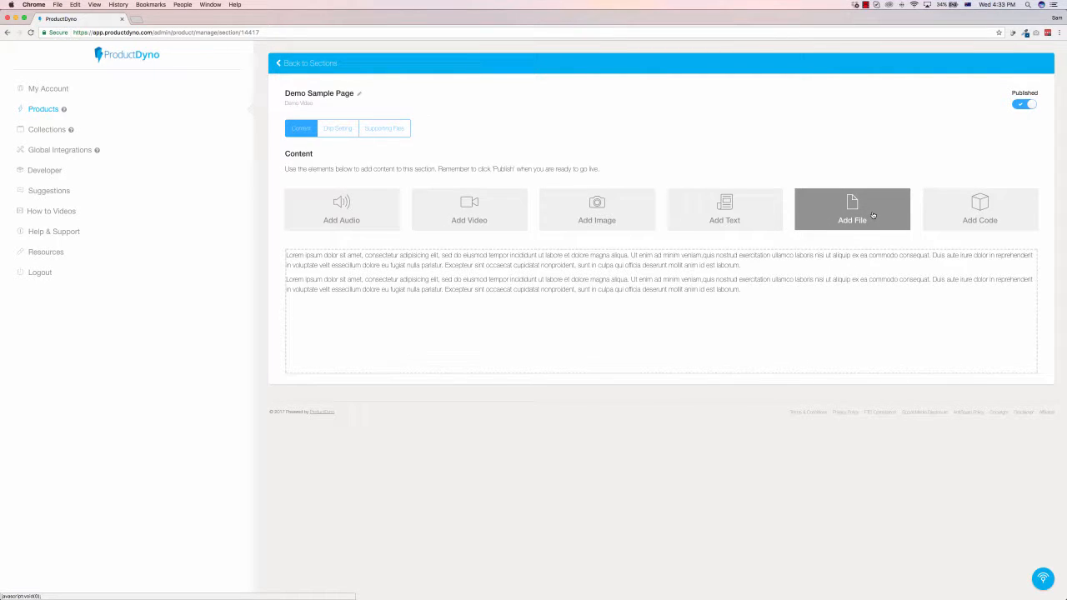
pyautogui.click(385, 129)
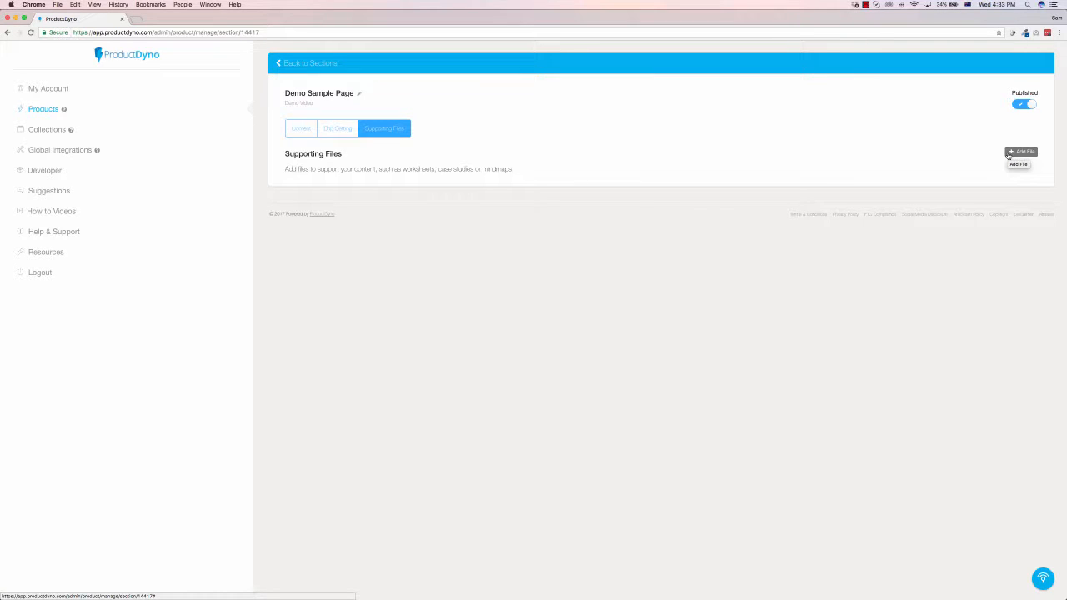
pyautogui.click(345, 134)
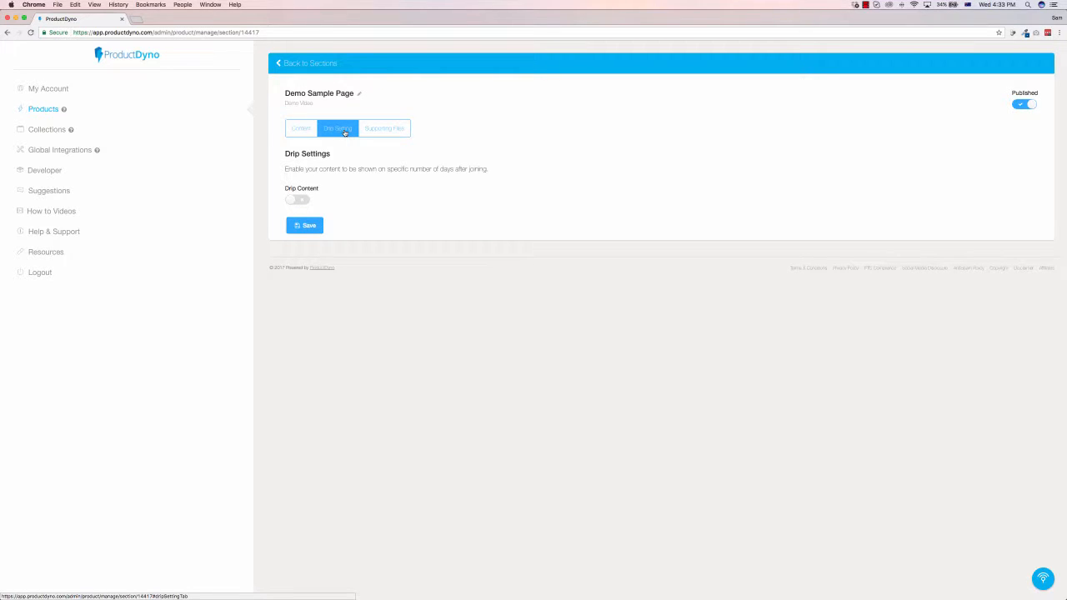
pyautogui.click(297, 200)
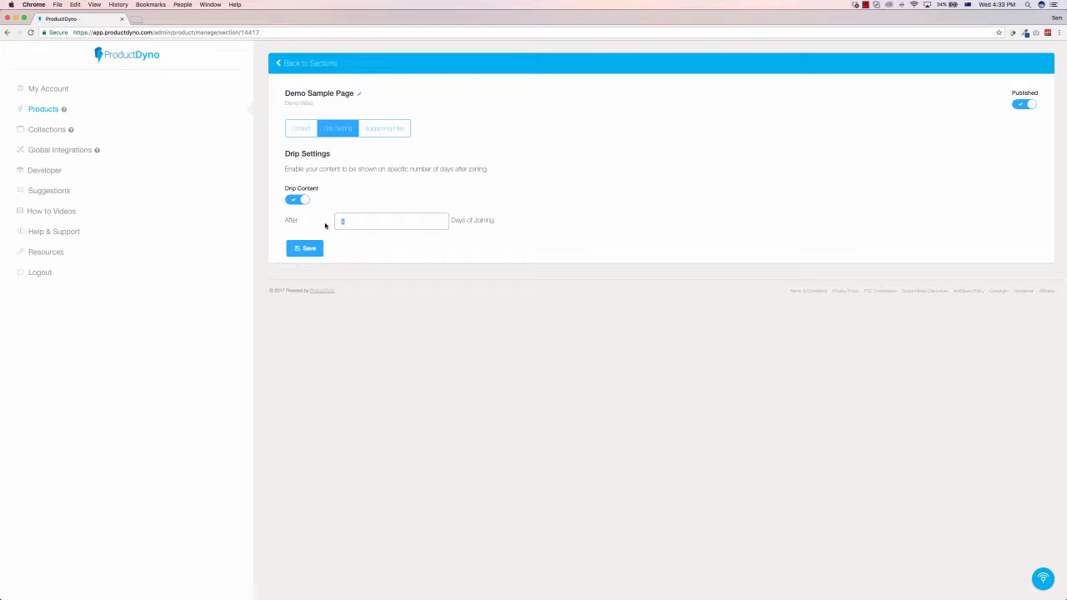
pyautogui.write('1')
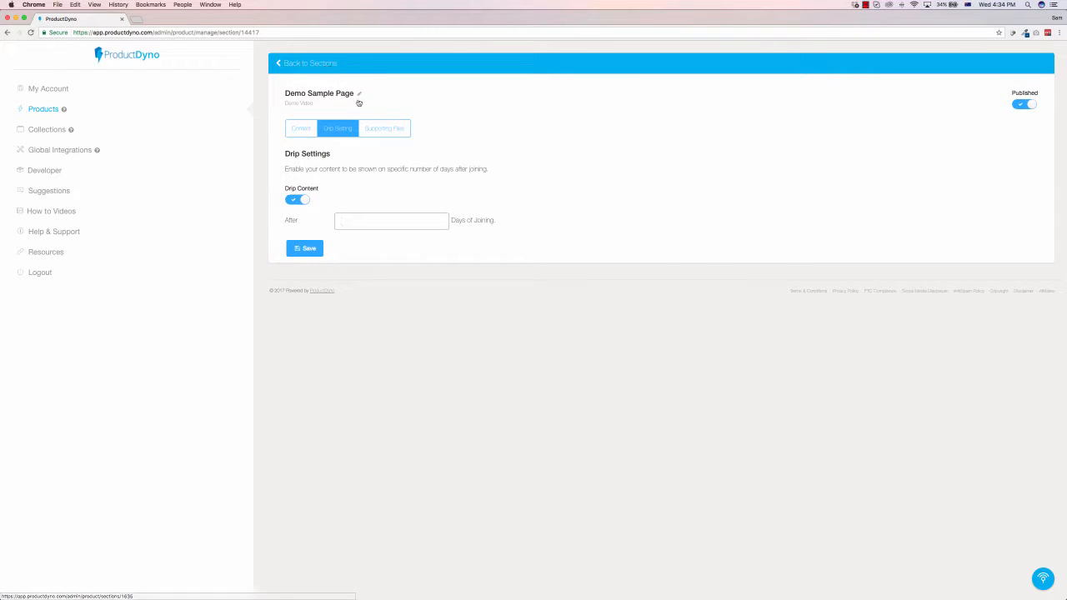
# Step: Return to the product overview and review the Design customization settings, from theme, logo and colors to navigation links, footer and taglines
pyautogui.click(304, 64)
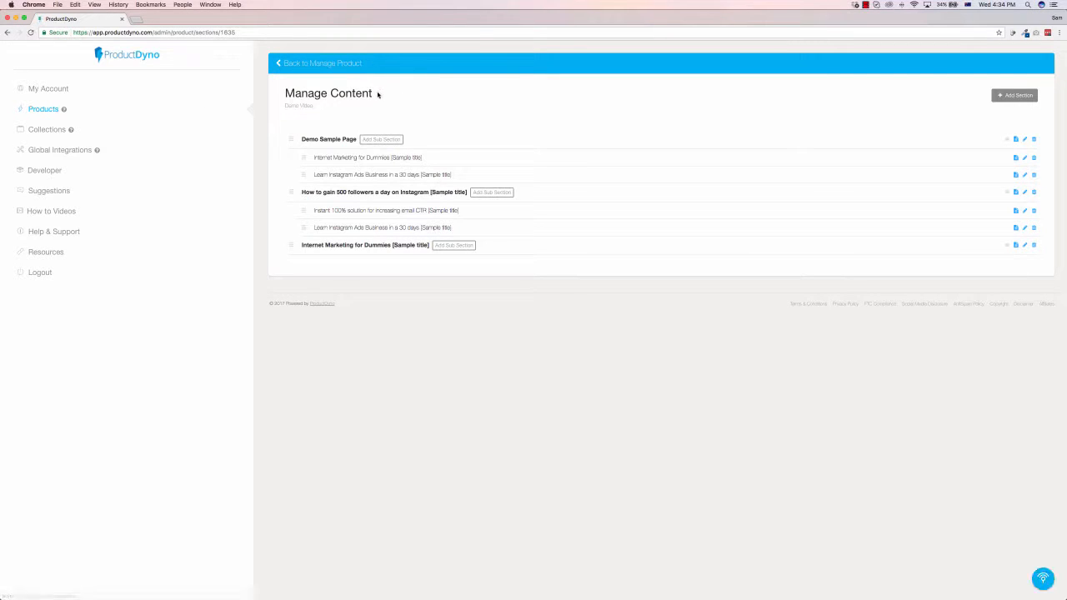
pyautogui.click(325, 63)
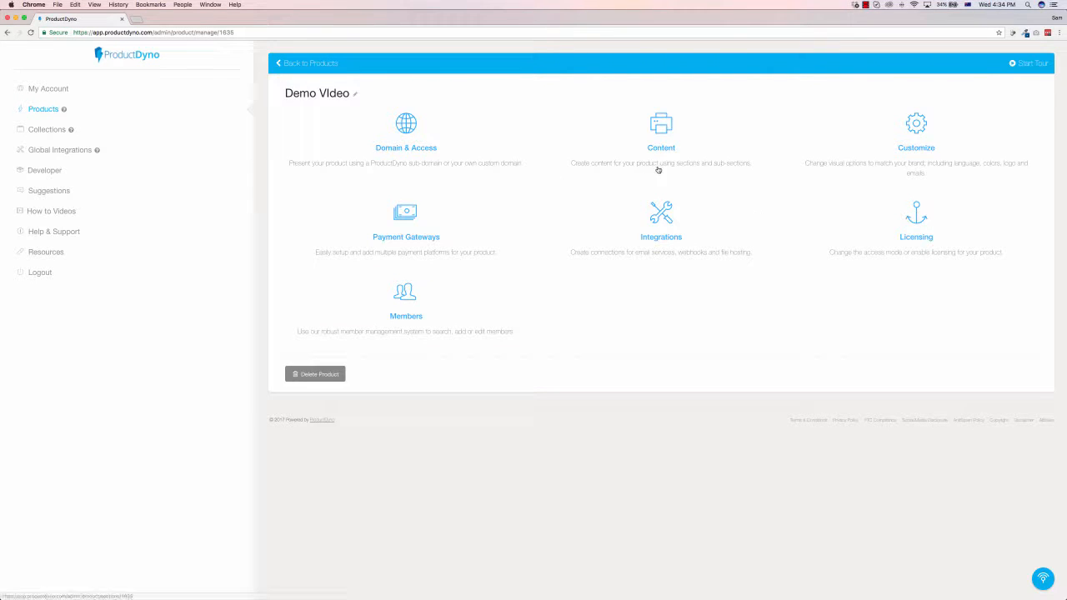
pyautogui.click(913, 131)
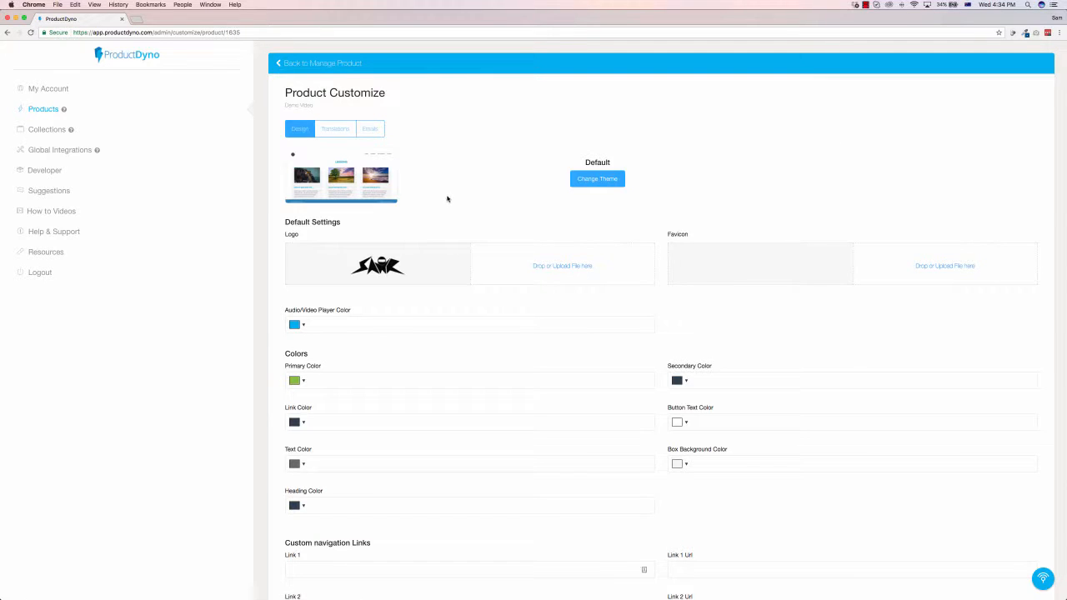
pyautogui.scroll(-2, 448, 198)
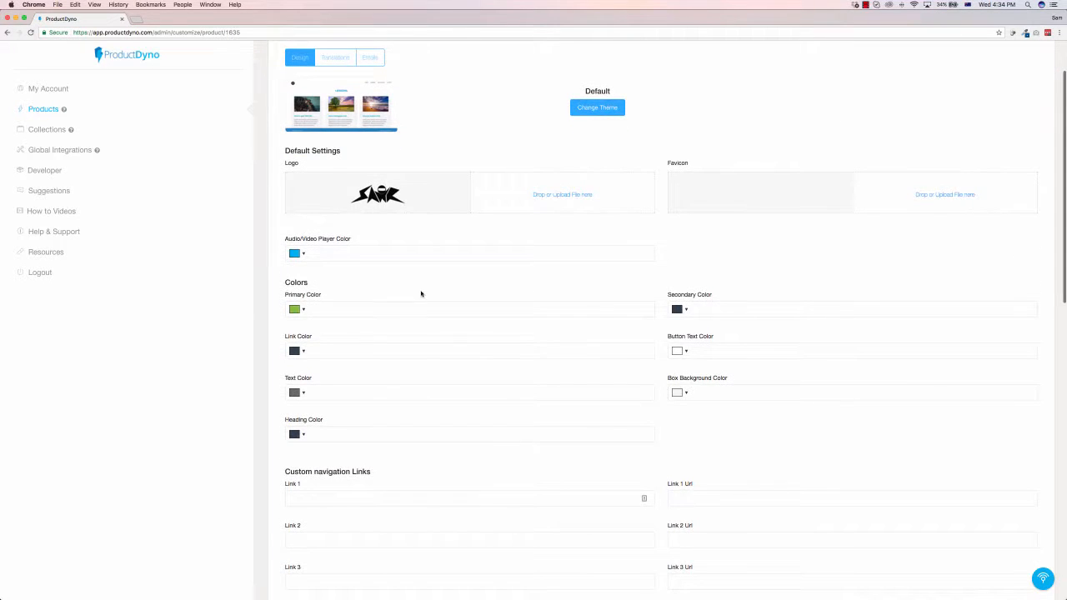
pyautogui.scroll(-6, 397, 250)
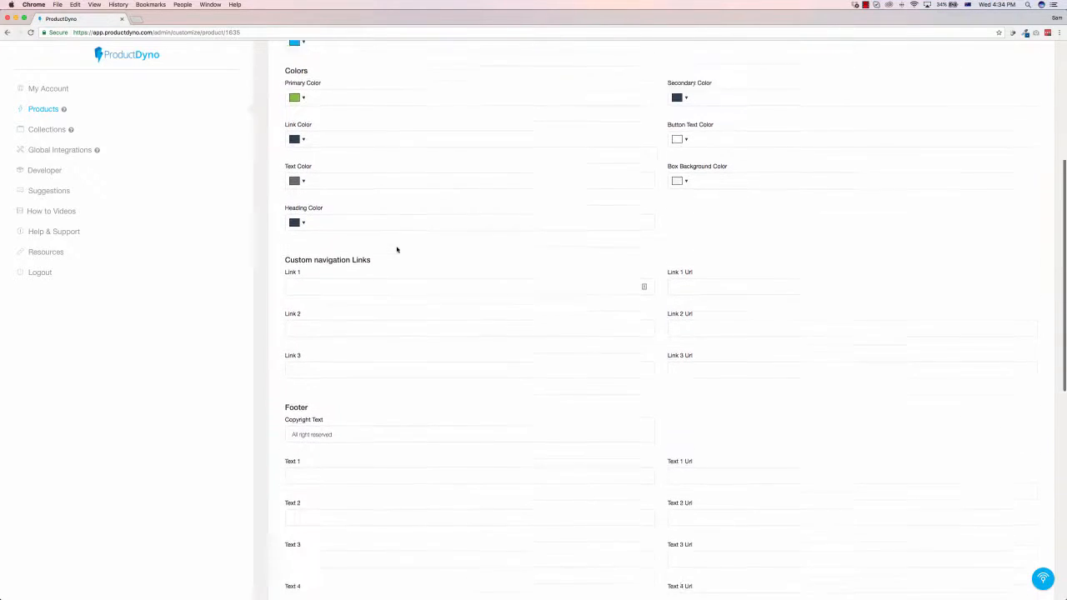
pyautogui.scroll(-4, 473, 246)
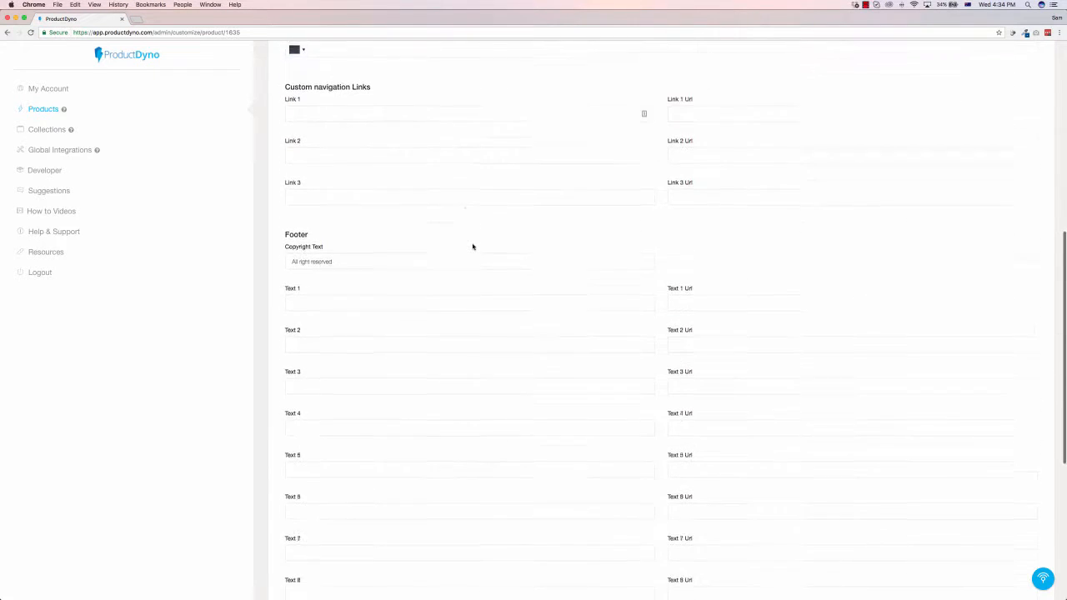
pyautogui.scroll(-8, 473, 247)
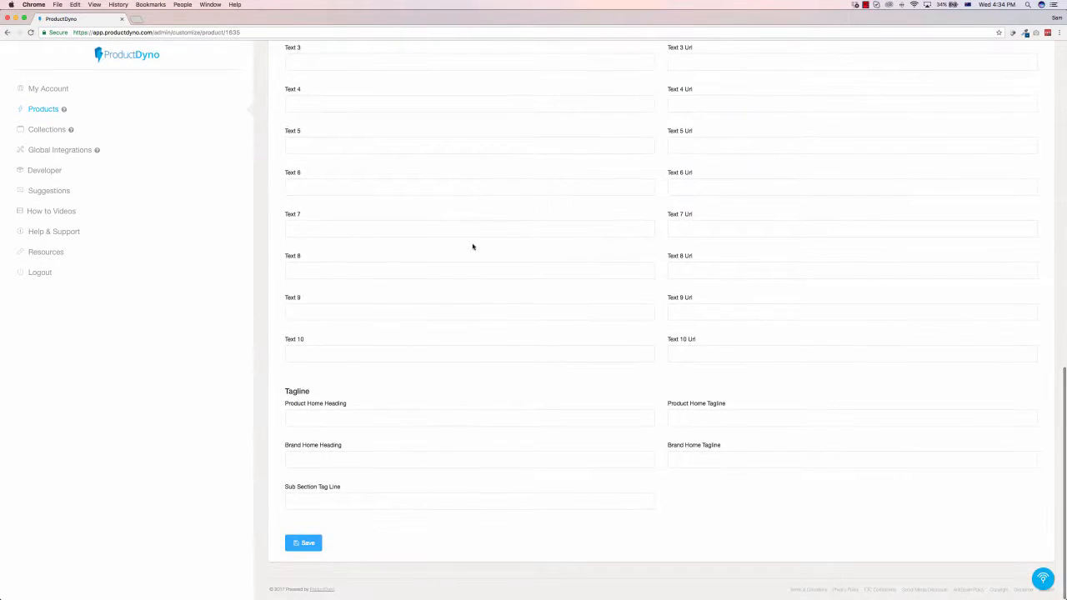
pyautogui.scroll(13, 509, 228)
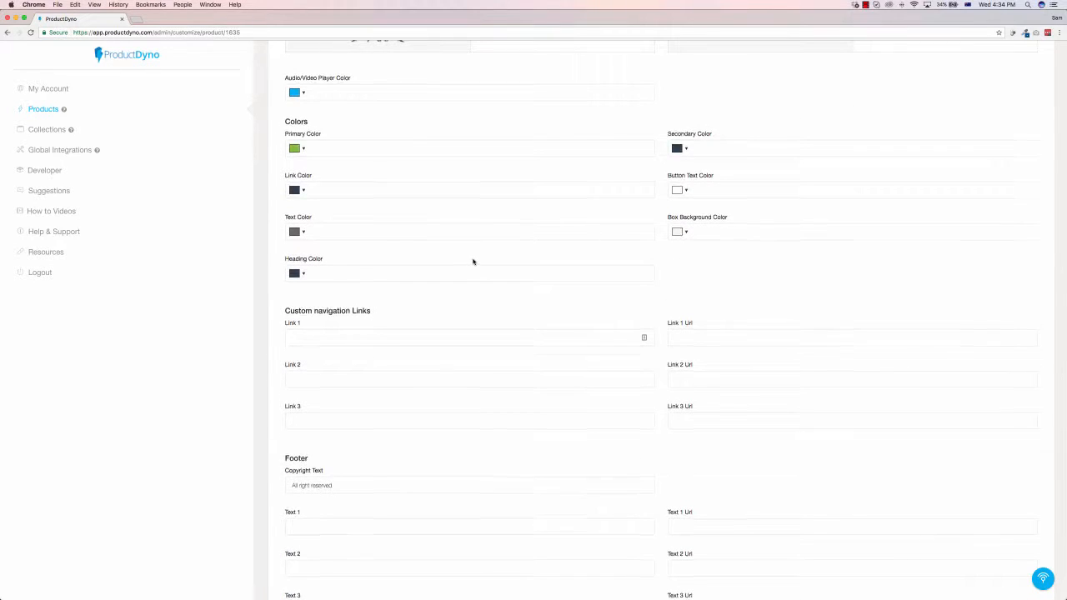
pyautogui.scroll(5, 475, 262)
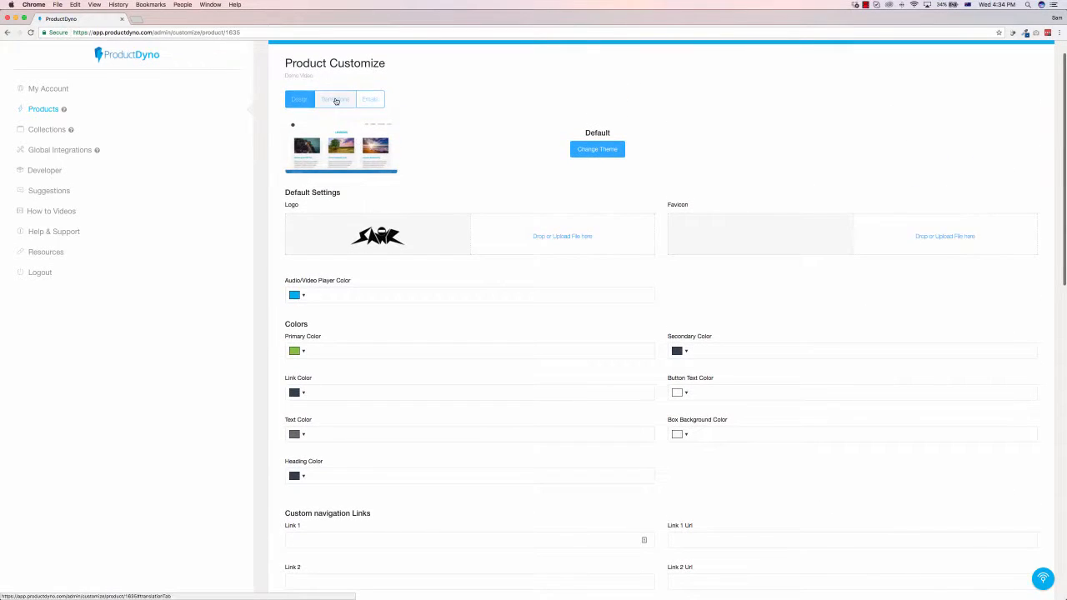
# Step: Review the product's Translations settings, covering the section, auth, license and navigation labels
pyautogui.click(335, 99)
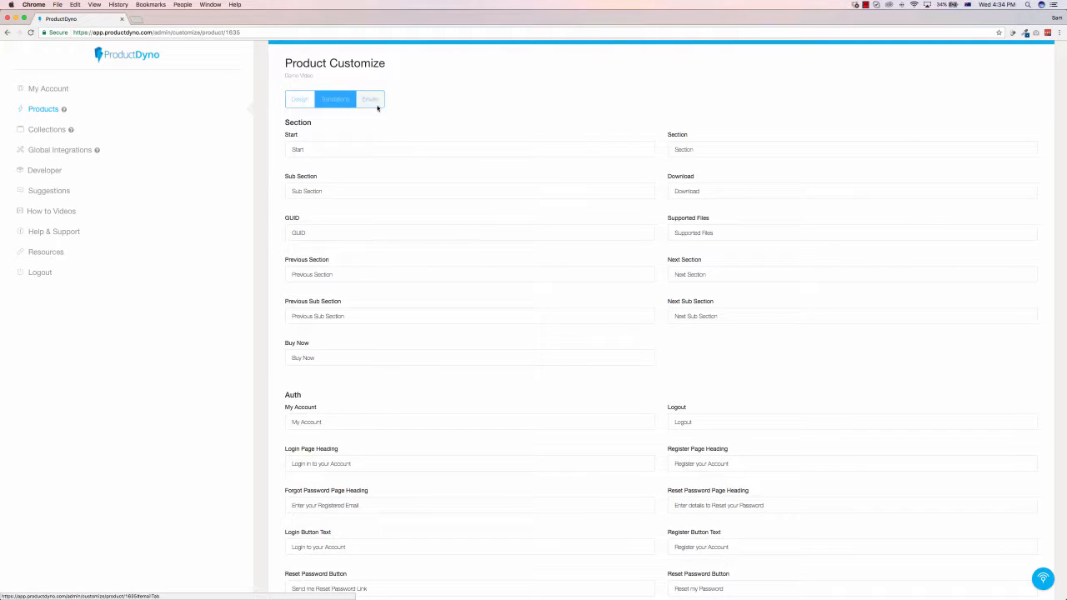
pyautogui.scroll(-6, 605, 254)
pyautogui.scroll(-2, 605, 254)
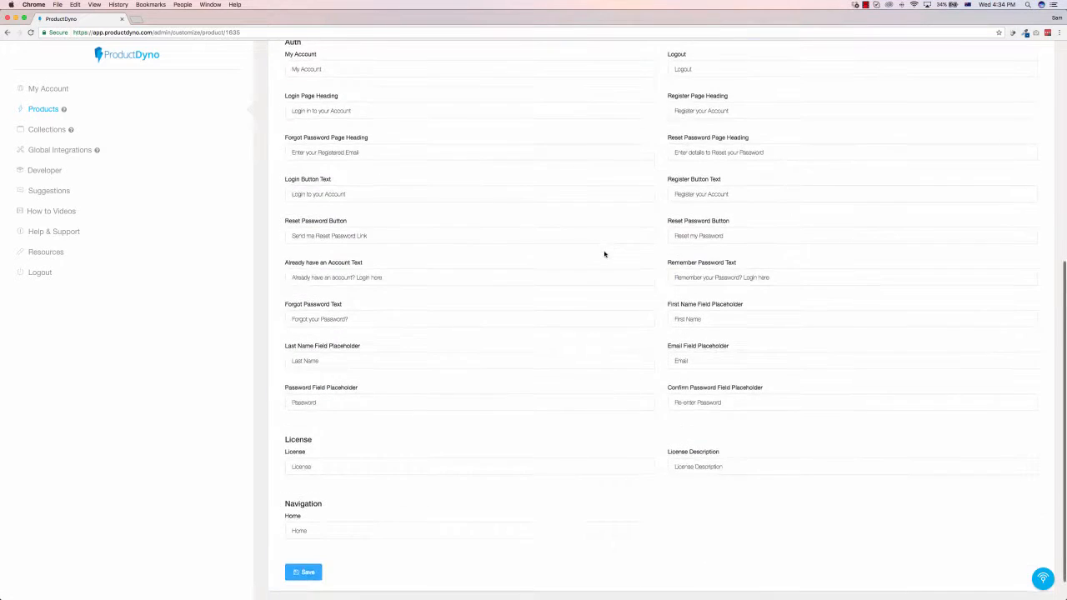
pyautogui.scroll(8, 605, 253)
# Step: Review the Welcome, Reset Password, Expiring Soon and Access Revoked email templates, and return to the product overview
pyautogui.click(376, 88)
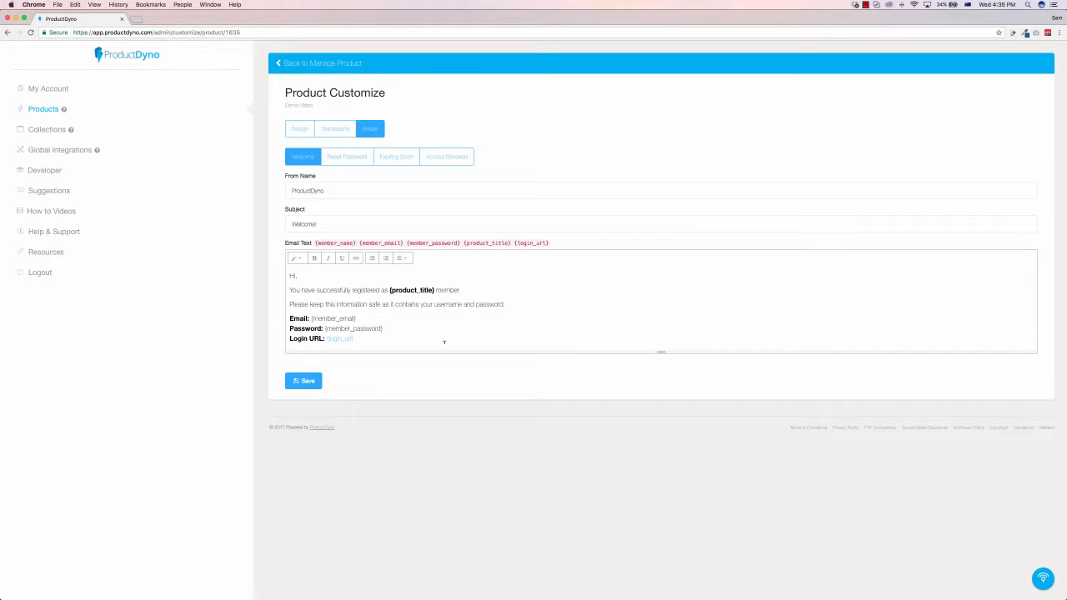
pyautogui.scroll(-2, 437, 329)
pyautogui.scroll(2, 425, 325)
pyautogui.click(352, 159)
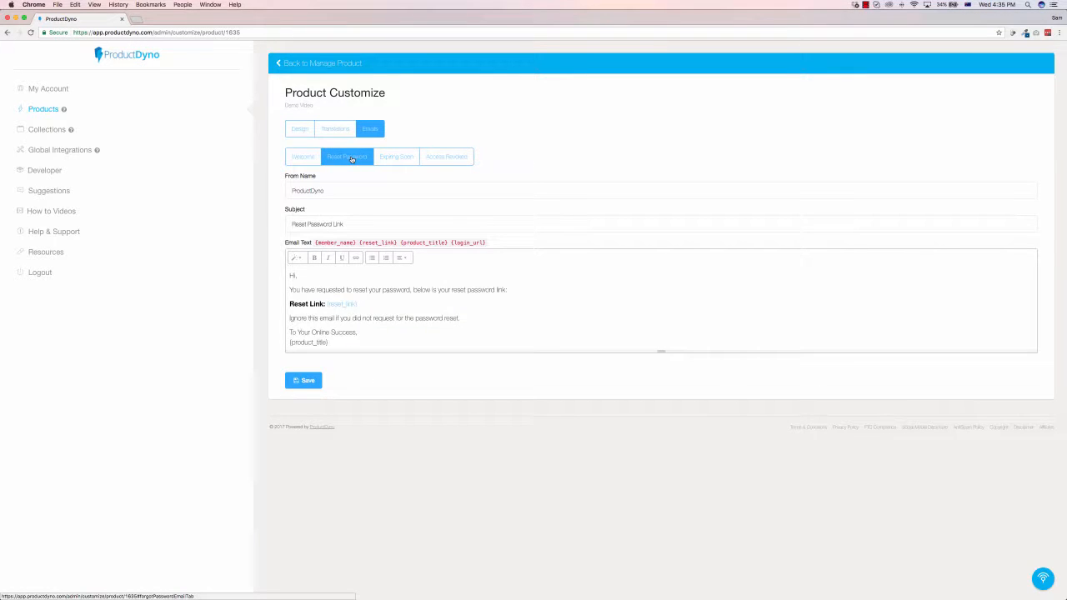
pyautogui.click(391, 160)
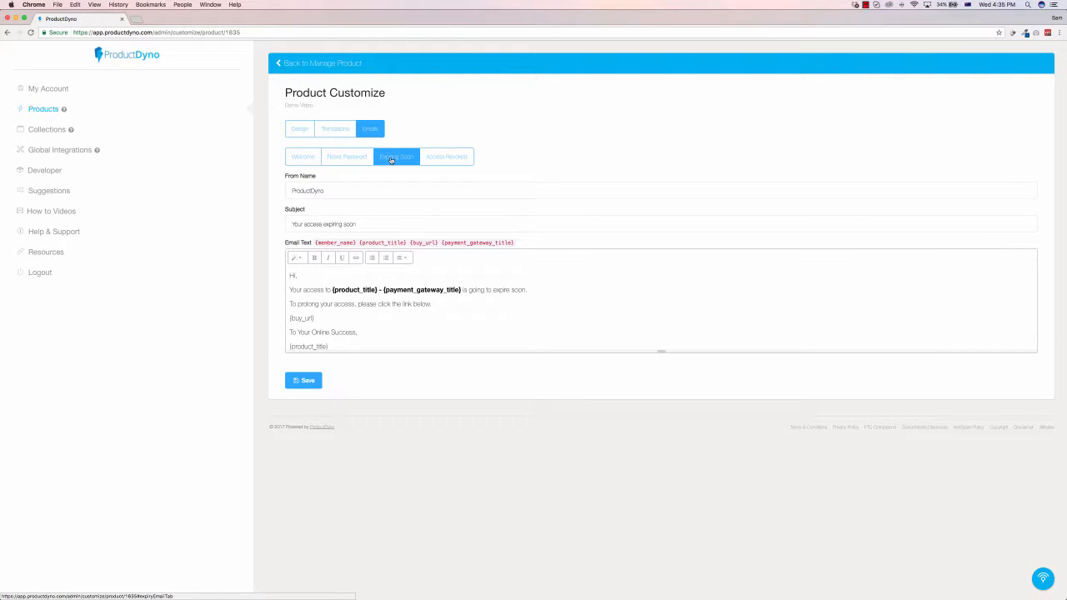
pyautogui.click(427, 159)
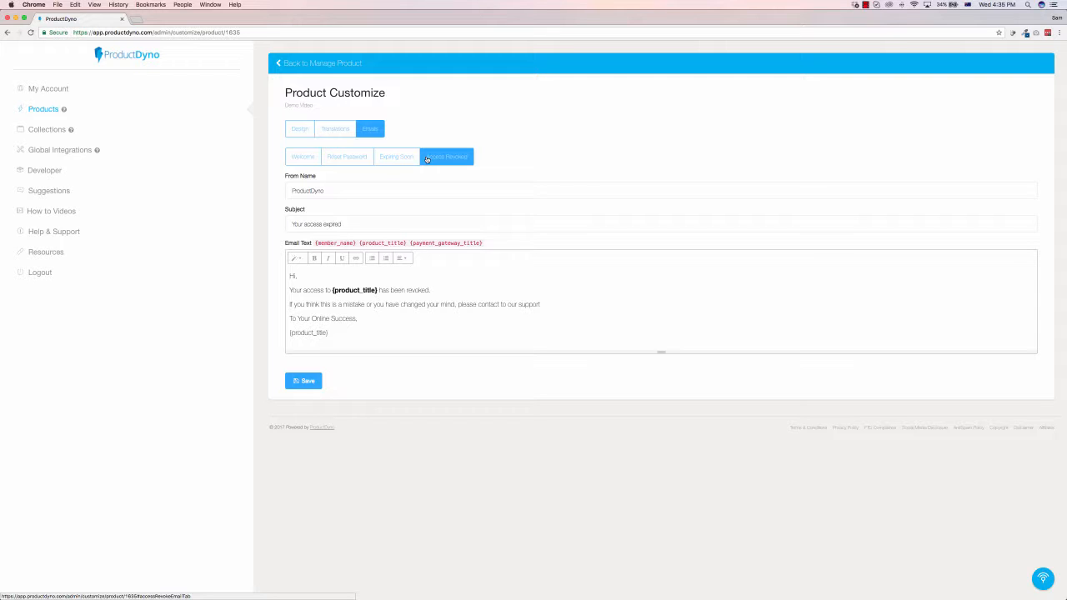
pyautogui.click(331, 64)
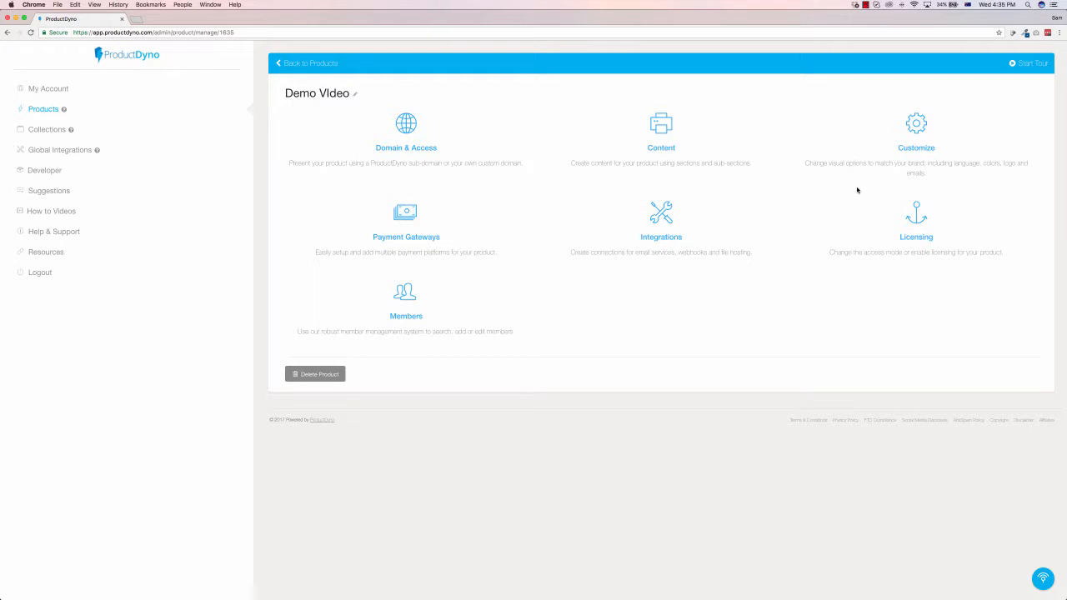
# Step: Examine the available gateways and fields for adding a payment gateway, close the form without saving, and return to the product overview
pyautogui.click(411, 219)
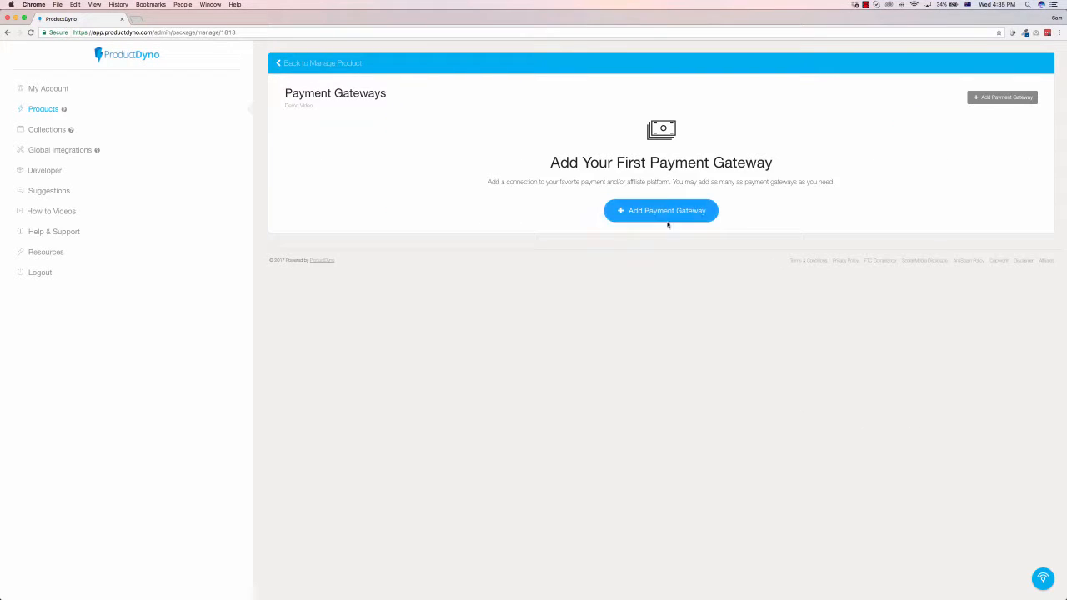
pyautogui.click(655, 210)
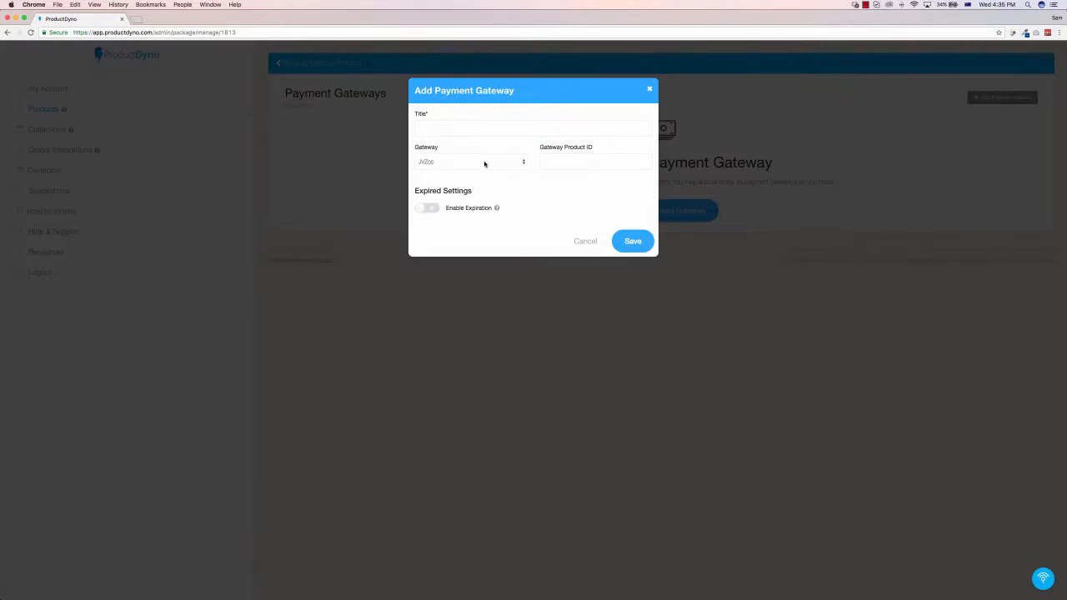
pyautogui.click(484, 162)
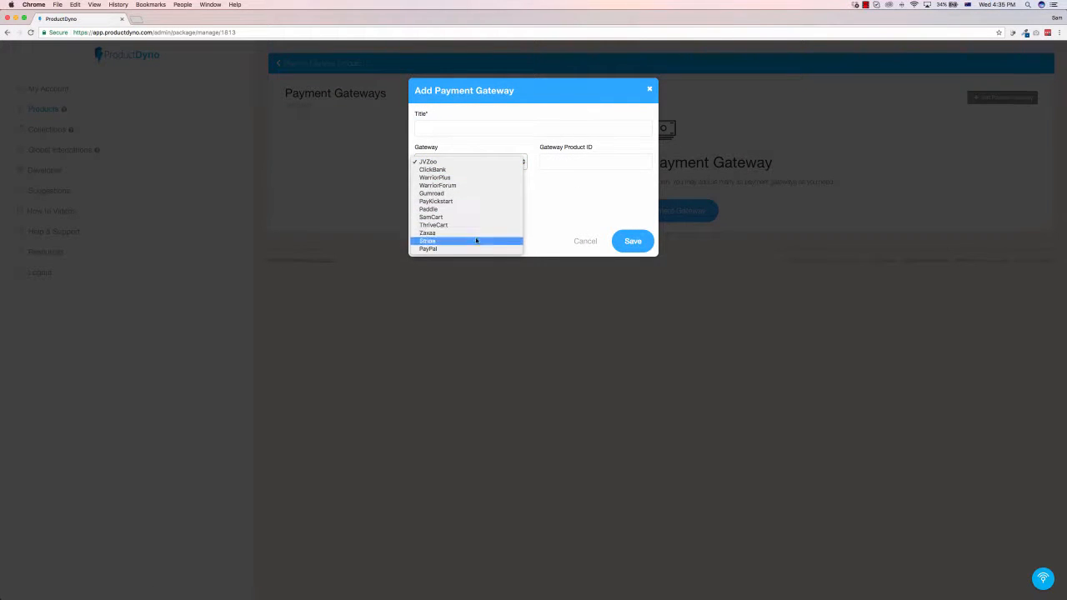
pyautogui.click(581, 199)
pyautogui.click(558, 162)
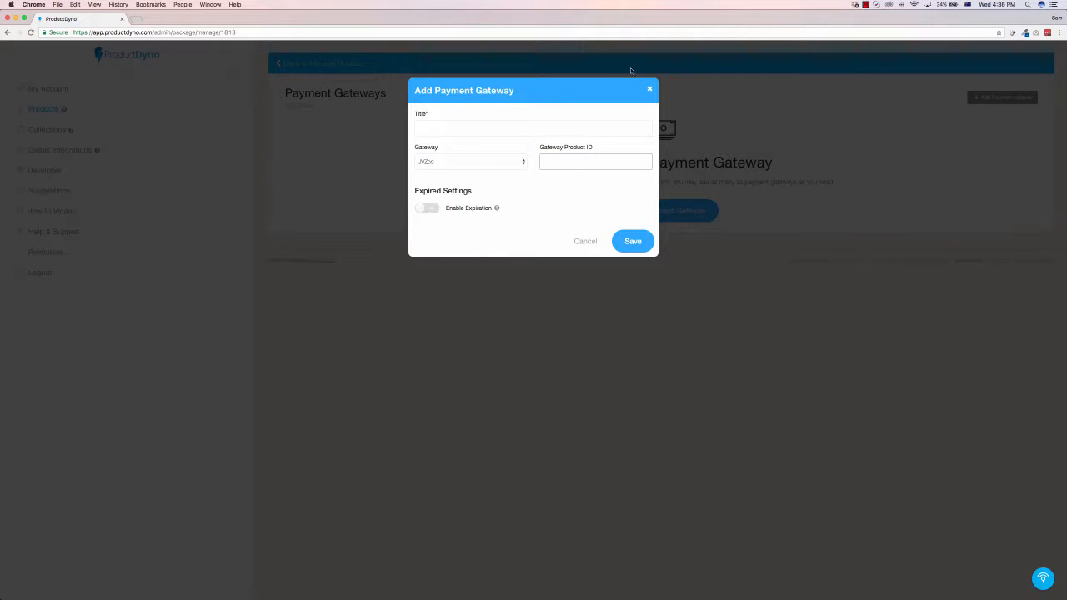
pyautogui.click(649, 89)
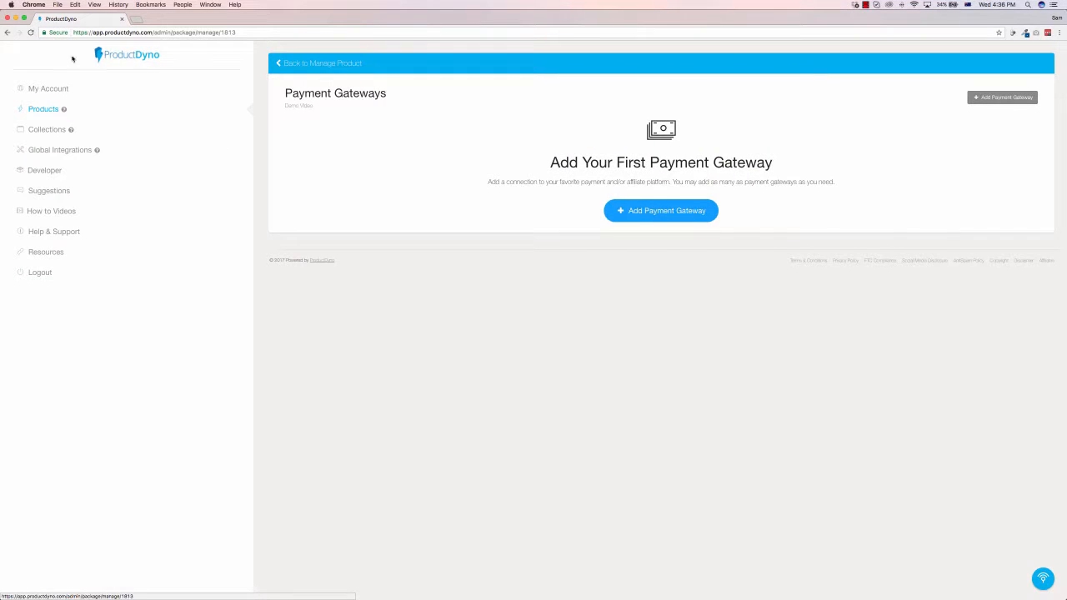
pyautogui.click(309, 64)
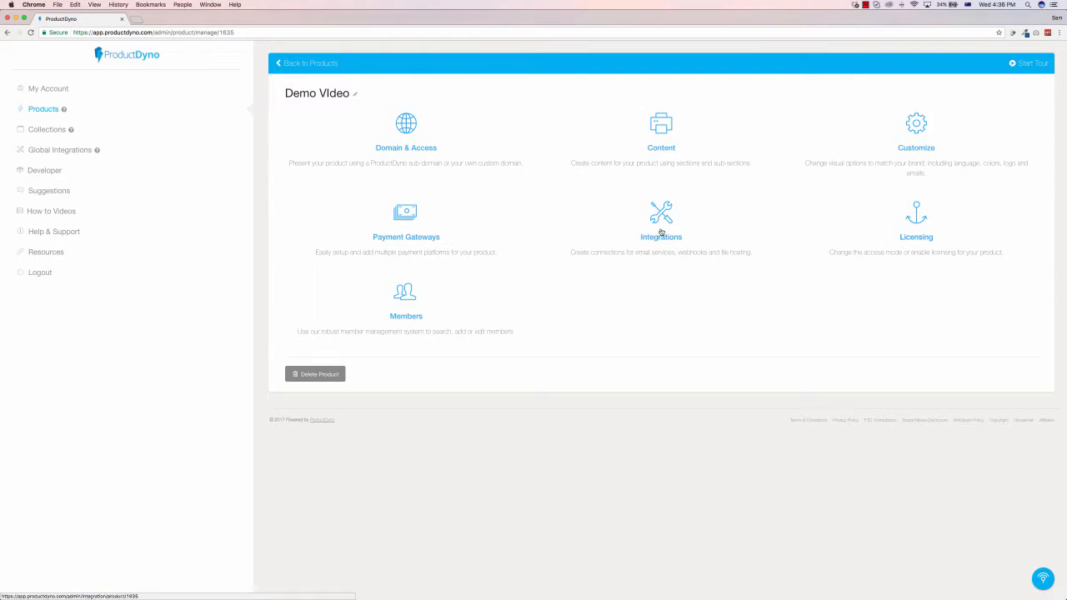
# Step: Review the product's Licensing page and the member filters for product, payment gateway and tags, and return to the product overview
pyautogui.click(915, 224)
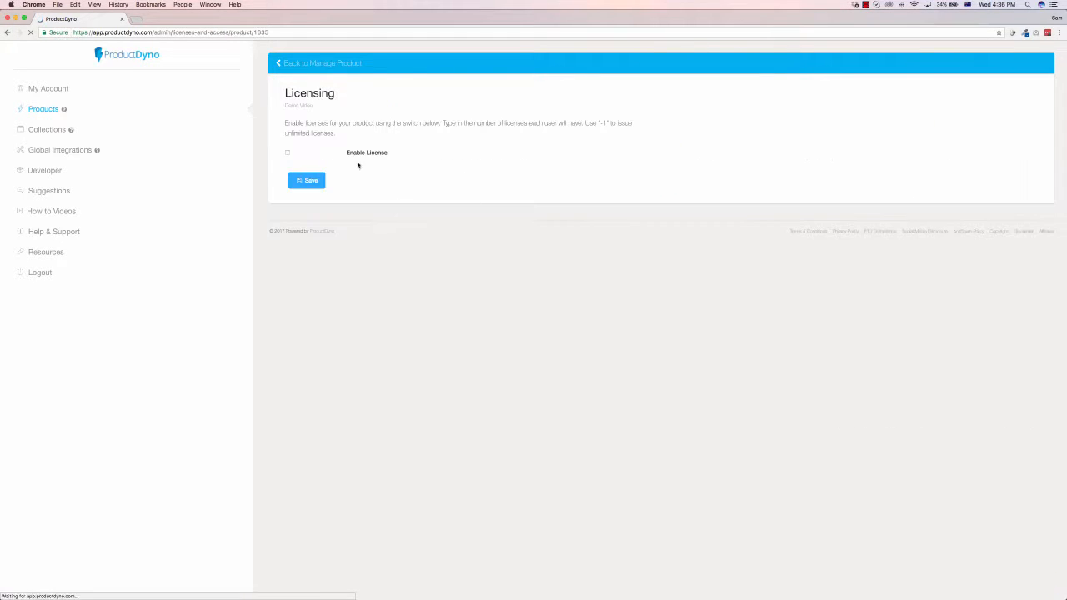
pyautogui.click(321, 63)
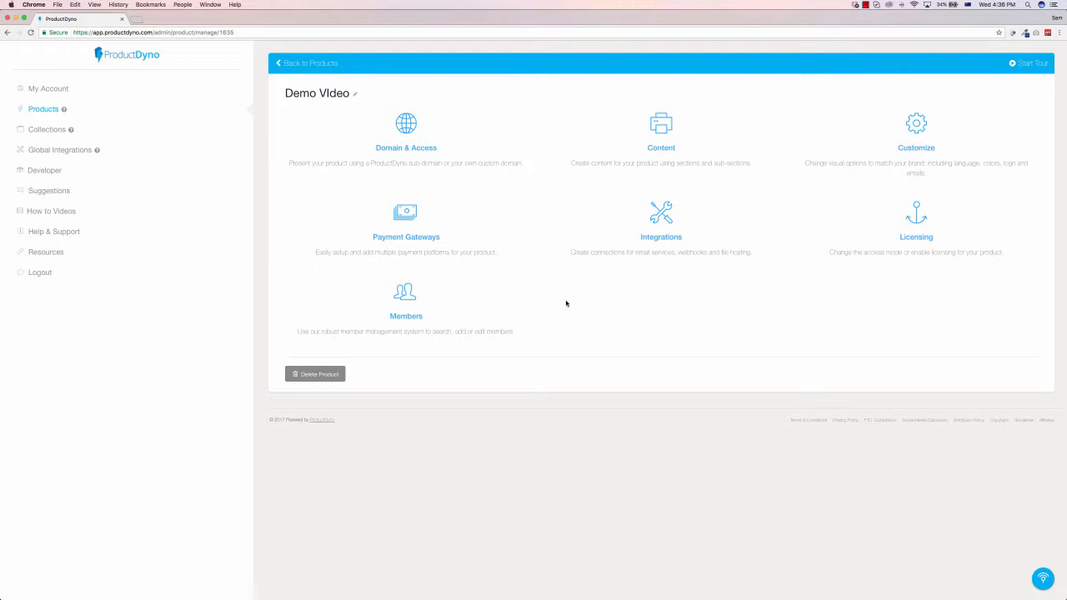
pyautogui.click(409, 314)
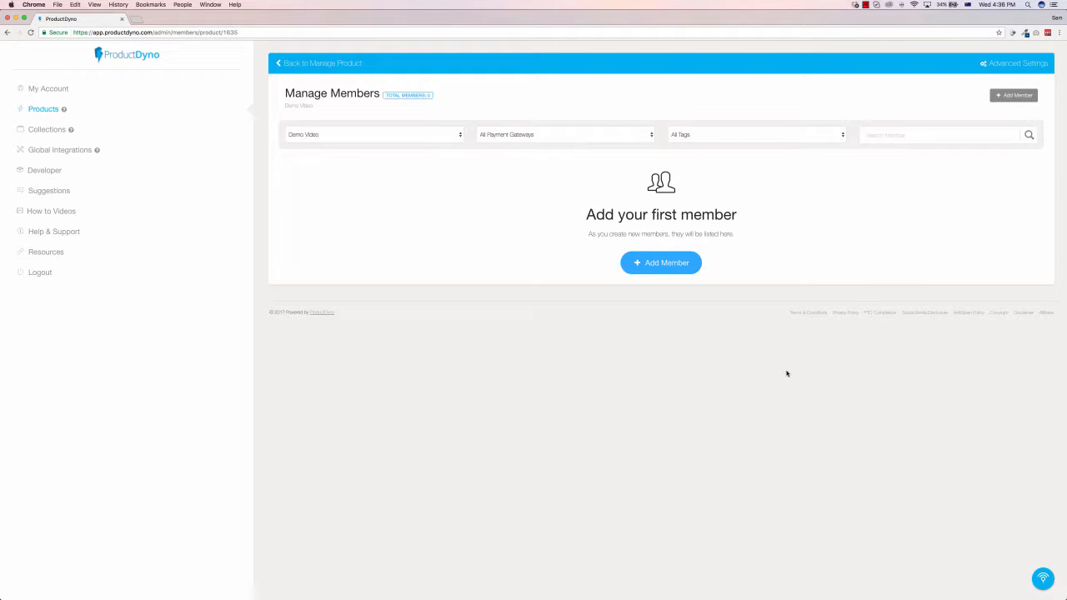
pyautogui.click(536, 138)
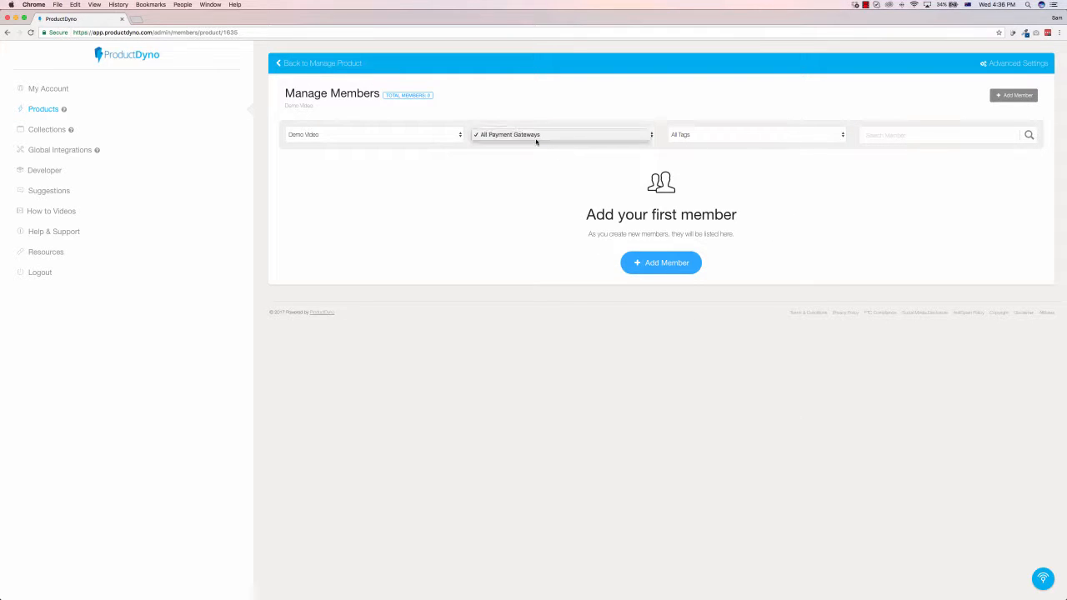
pyautogui.click(407, 140)
pyautogui.click(481, 102)
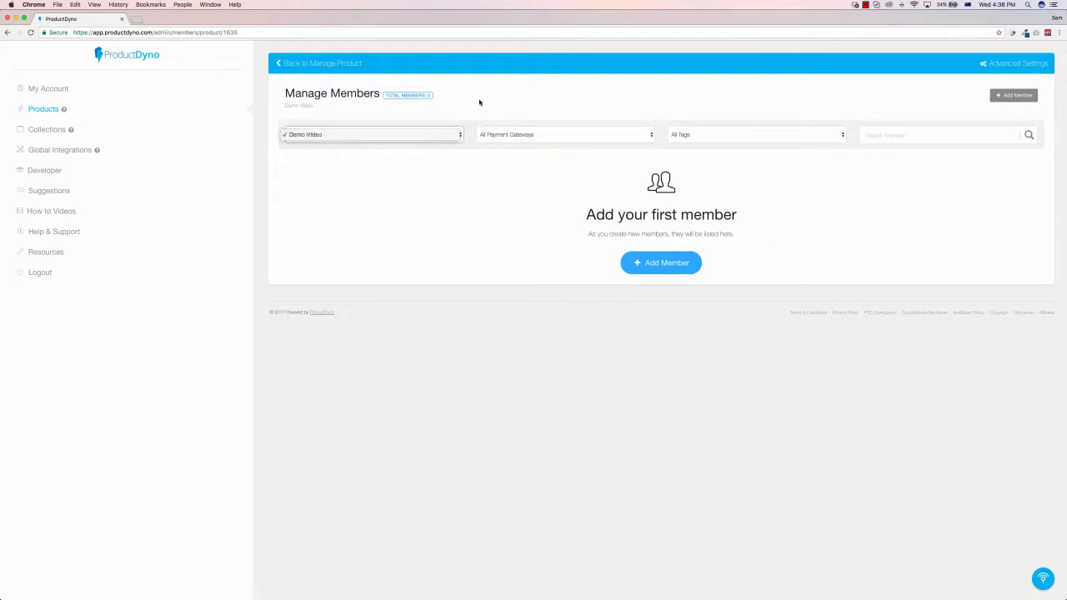
pyautogui.click(722, 146)
pyautogui.click(872, 100)
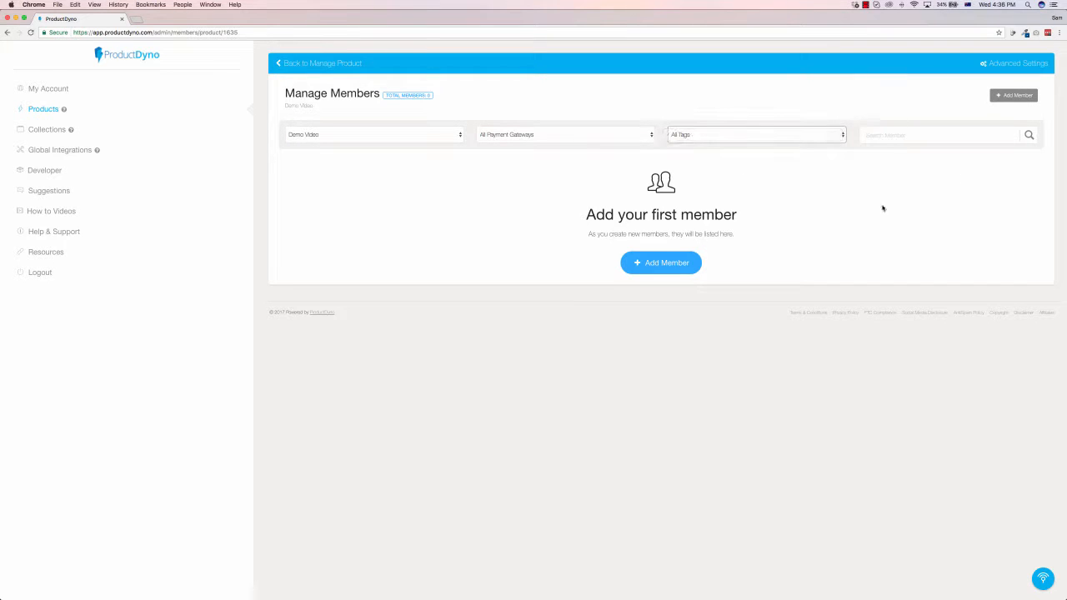
pyautogui.click(337, 69)
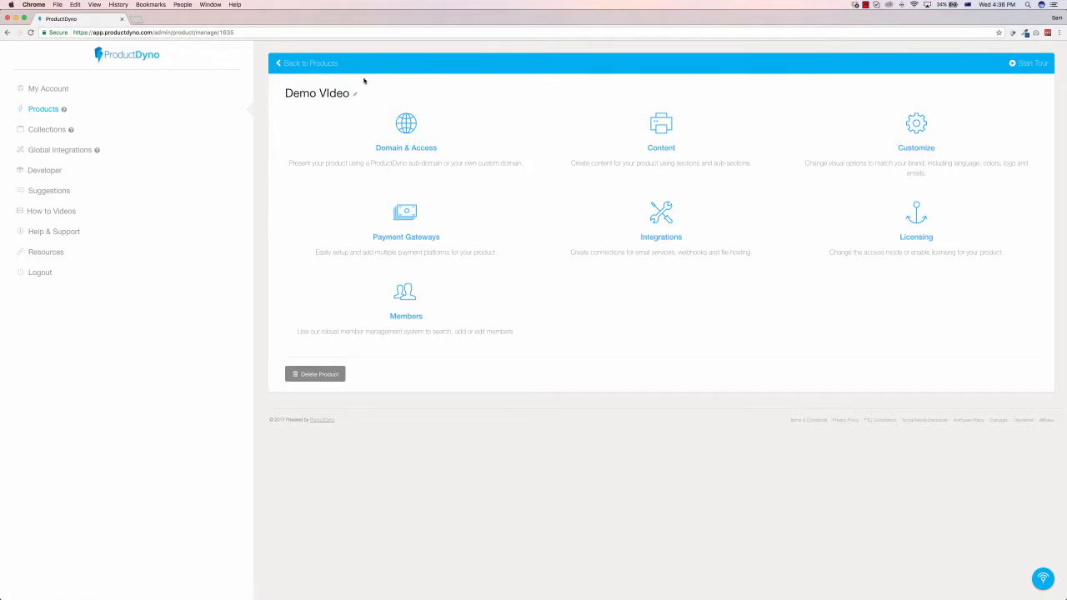
# Step: From the product's integrations, open the global marketing email integrations, examine the services offered, and close the form without adding one
pyautogui.click(656, 222)
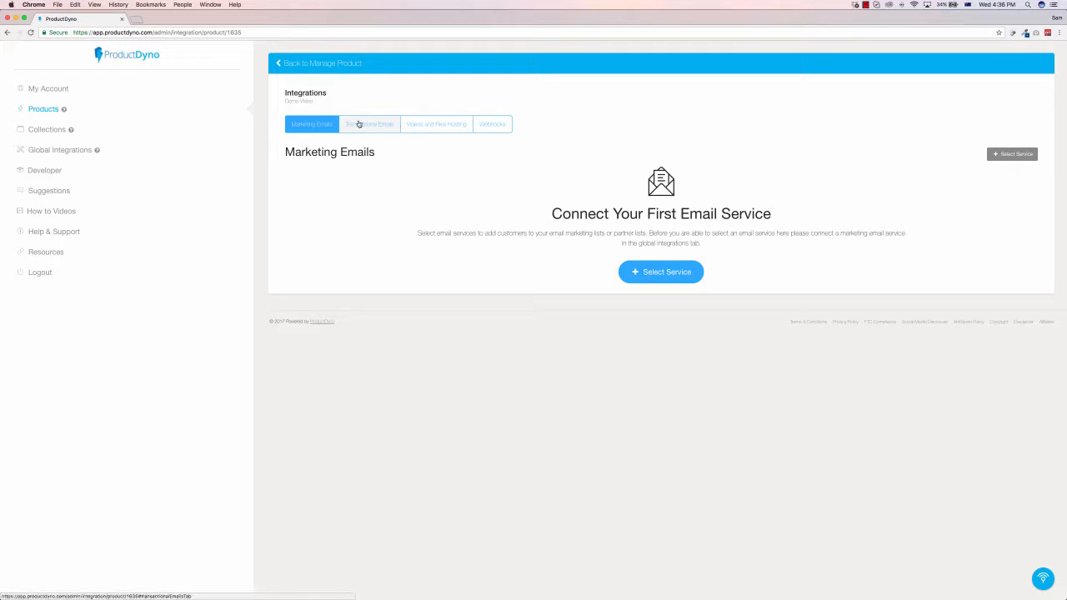
pyautogui.click(669, 271)
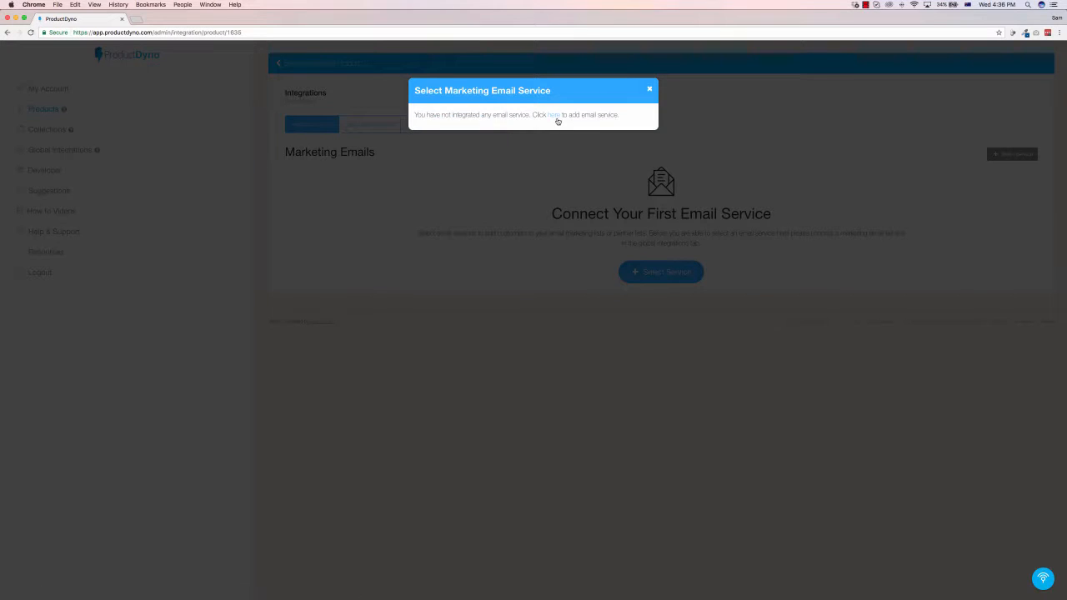
pyautogui.click(553, 115)
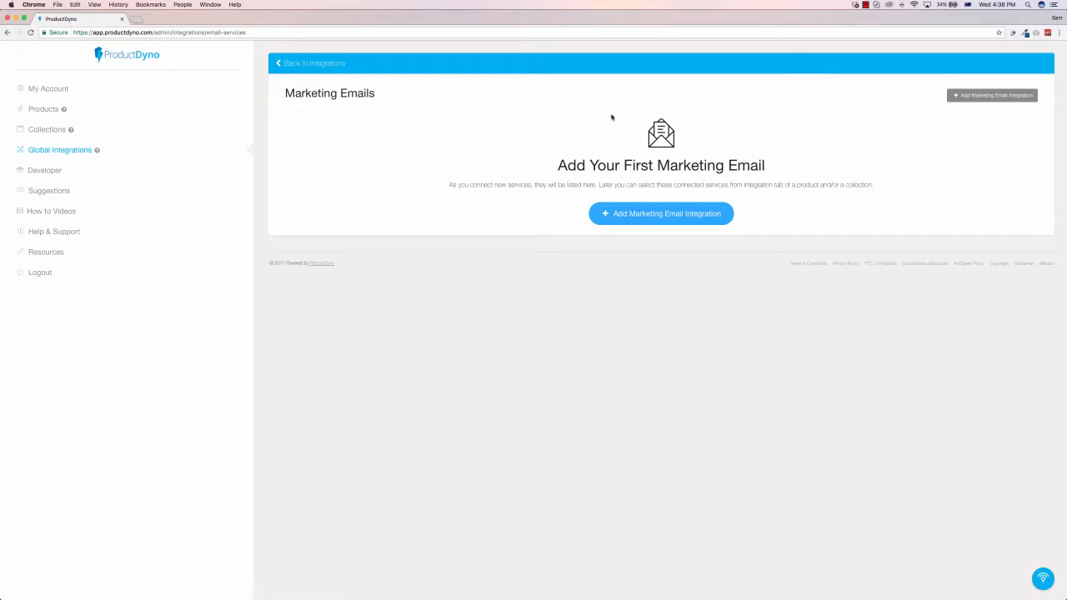
pyautogui.click(657, 215)
pyautogui.click(516, 130)
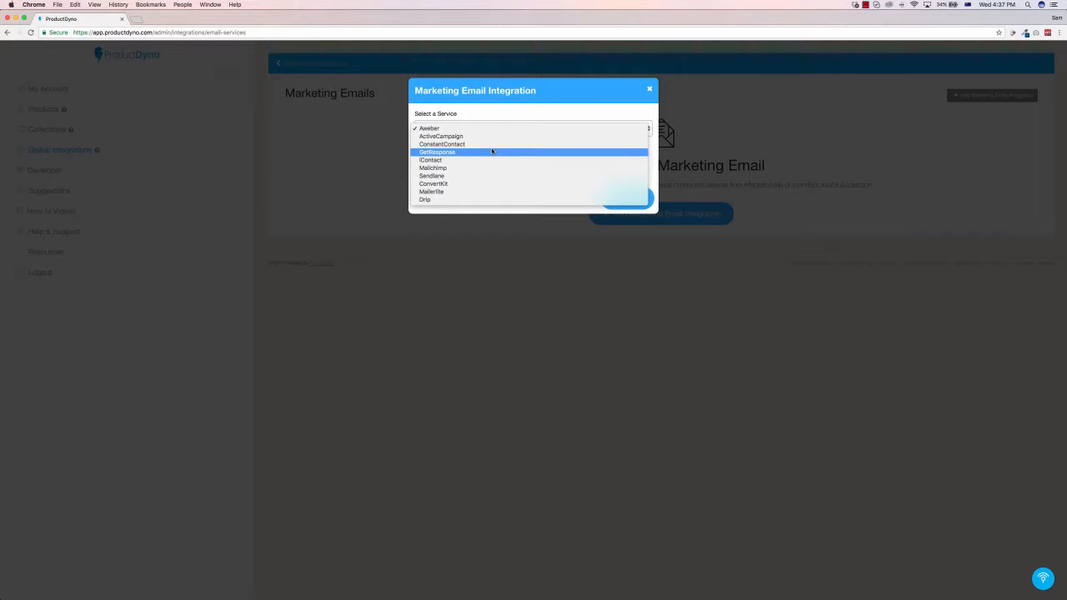
pyautogui.click(651, 91)
pyautogui.click(650, 91)
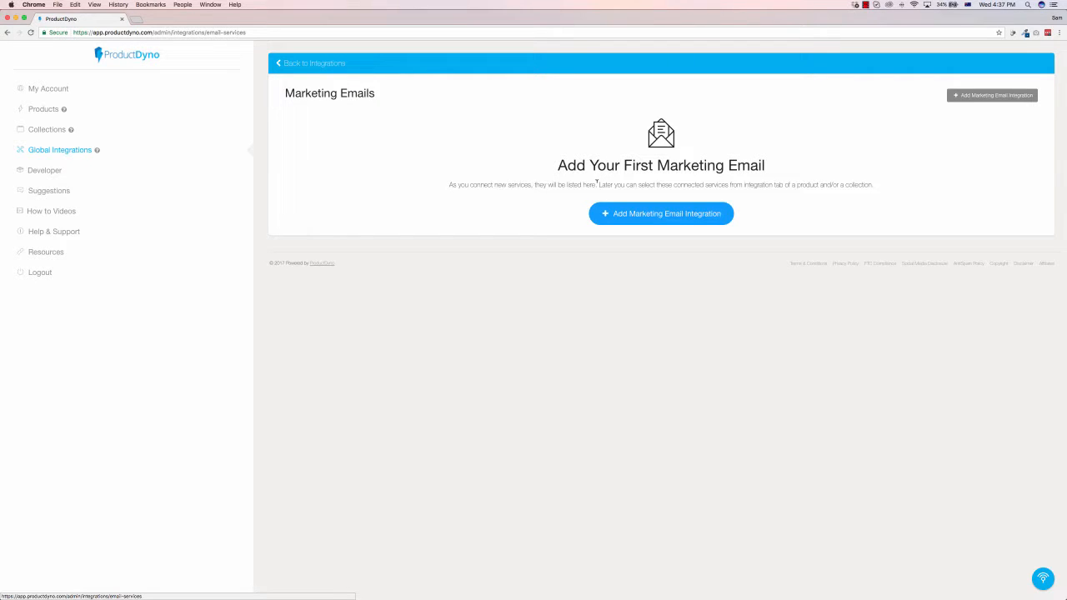
# Step: View the account page and the products list, check the how-to video playlists on YouTube, and return to ProductDyno
pyautogui.click(52, 89)
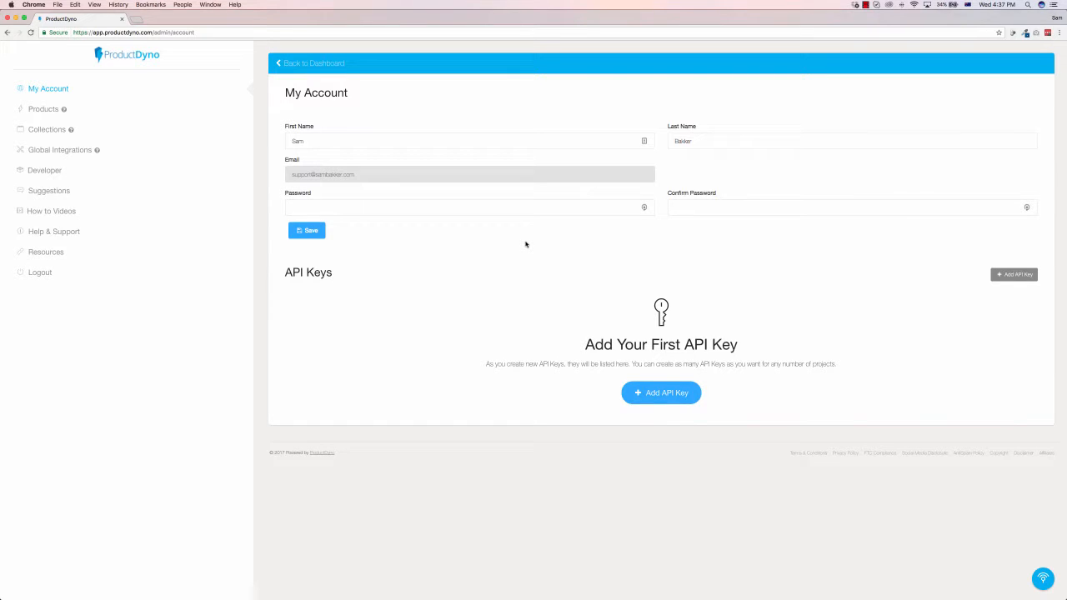
pyautogui.click(49, 112)
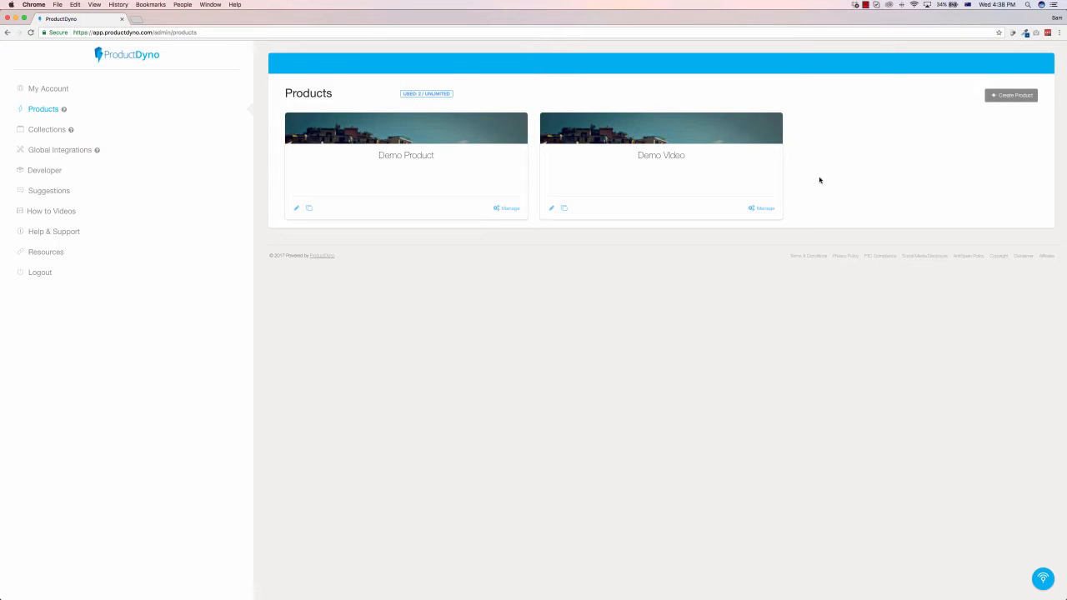
pyautogui.click(38, 209)
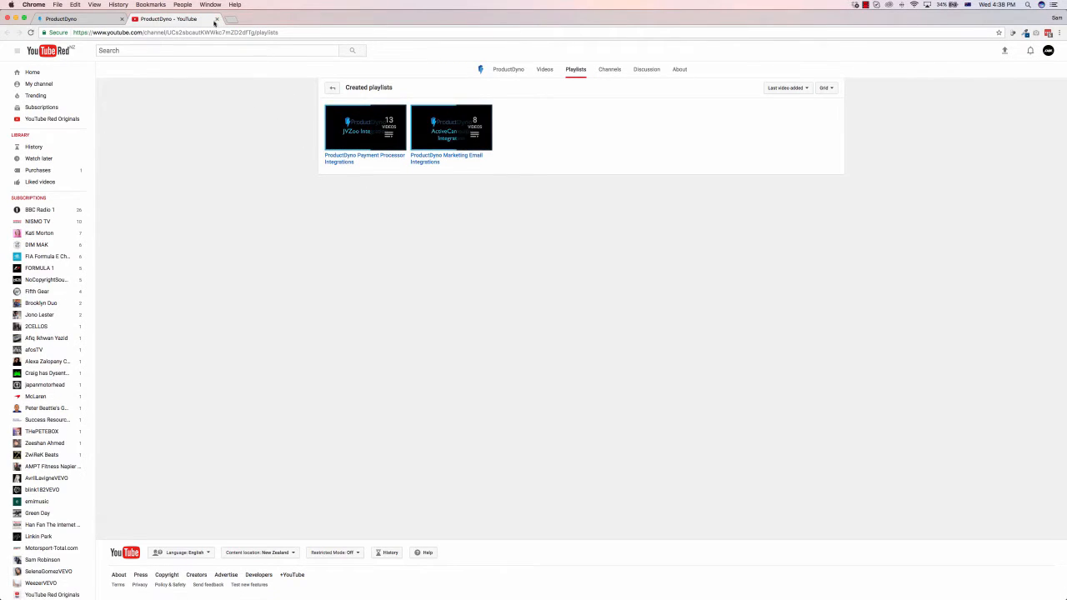
pyautogui.click(217, 19)
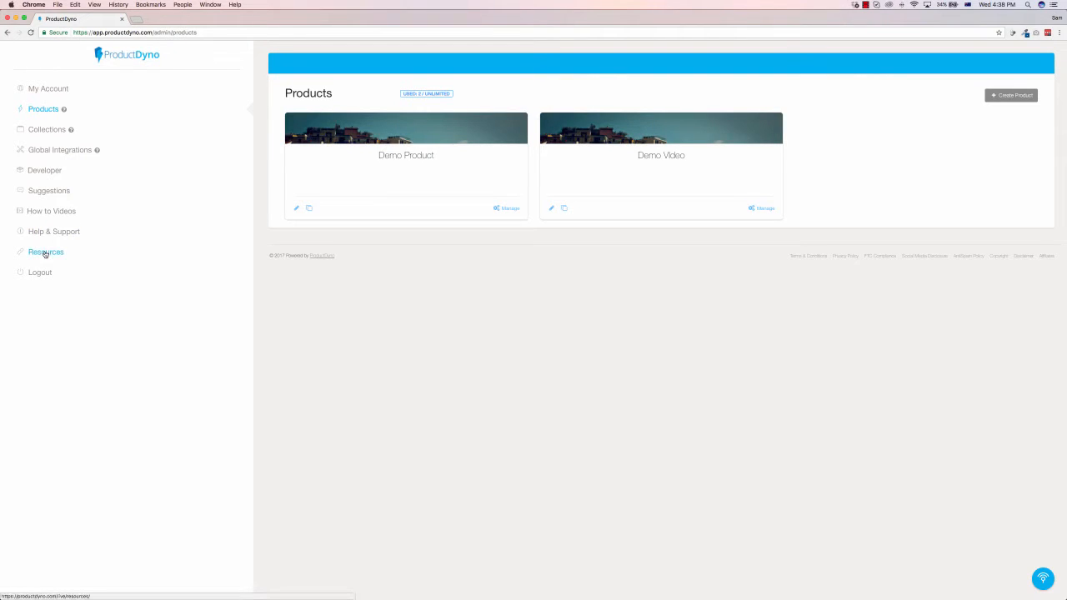